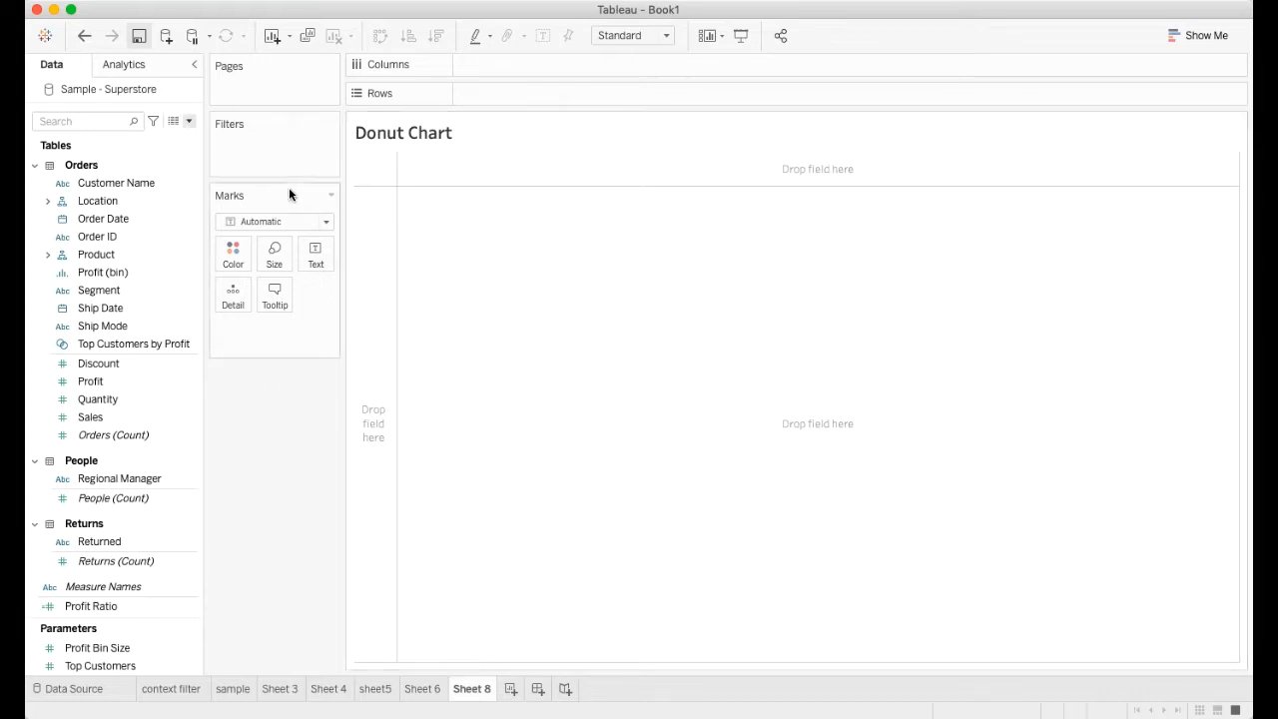
Create two calculated fields, one named 0 and the other named 1
click(186, 123)
click(147, 137)
click(801, 540)
click(870, 537)
click(188, 122)
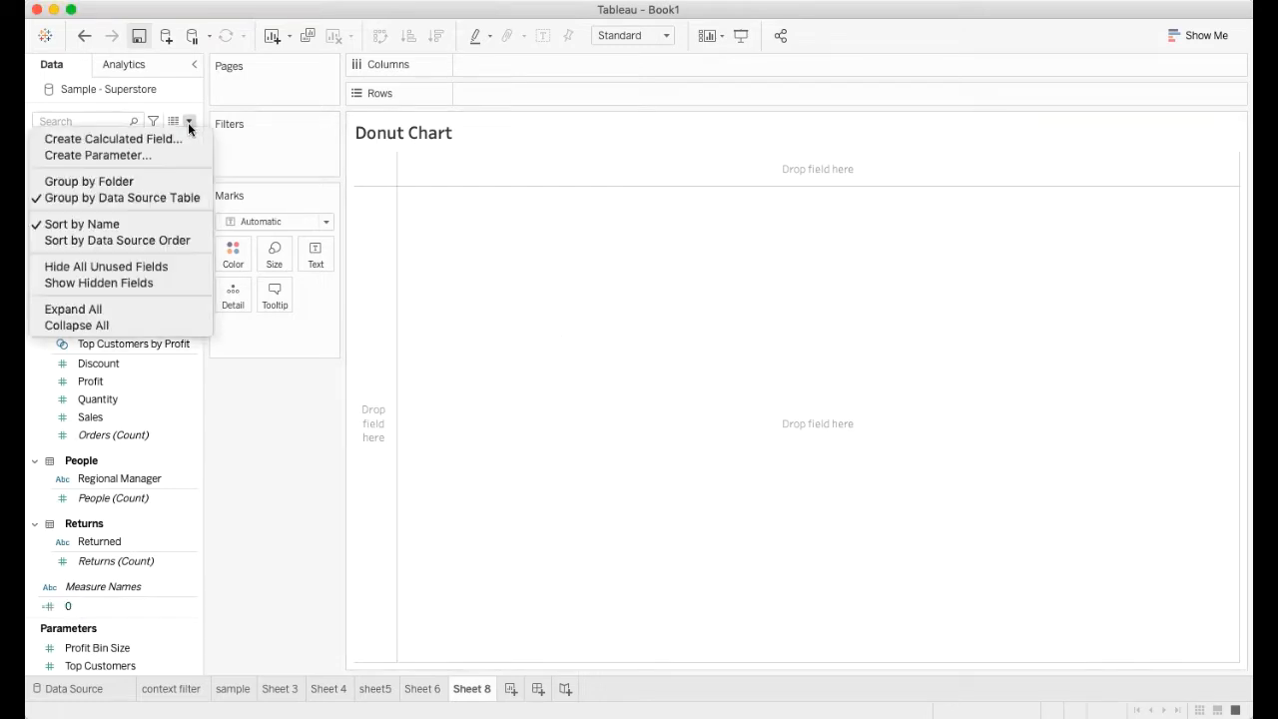
click(145, 142)
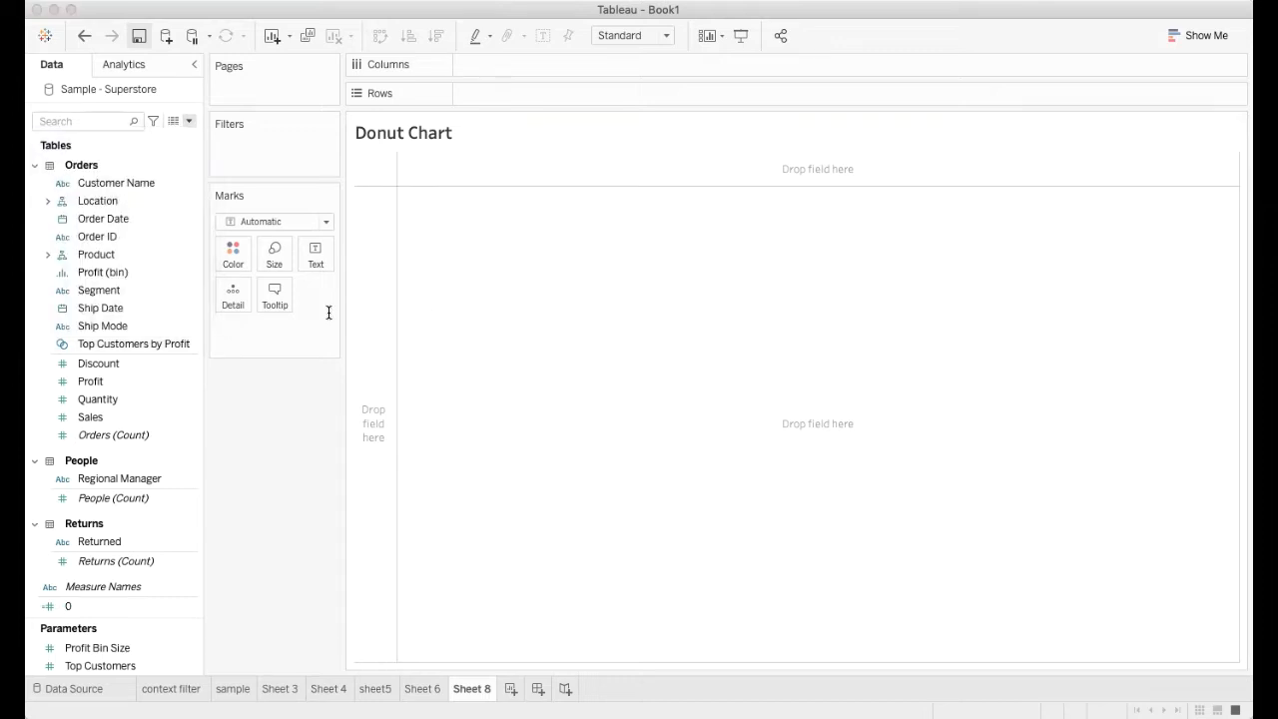
click(813, 534)
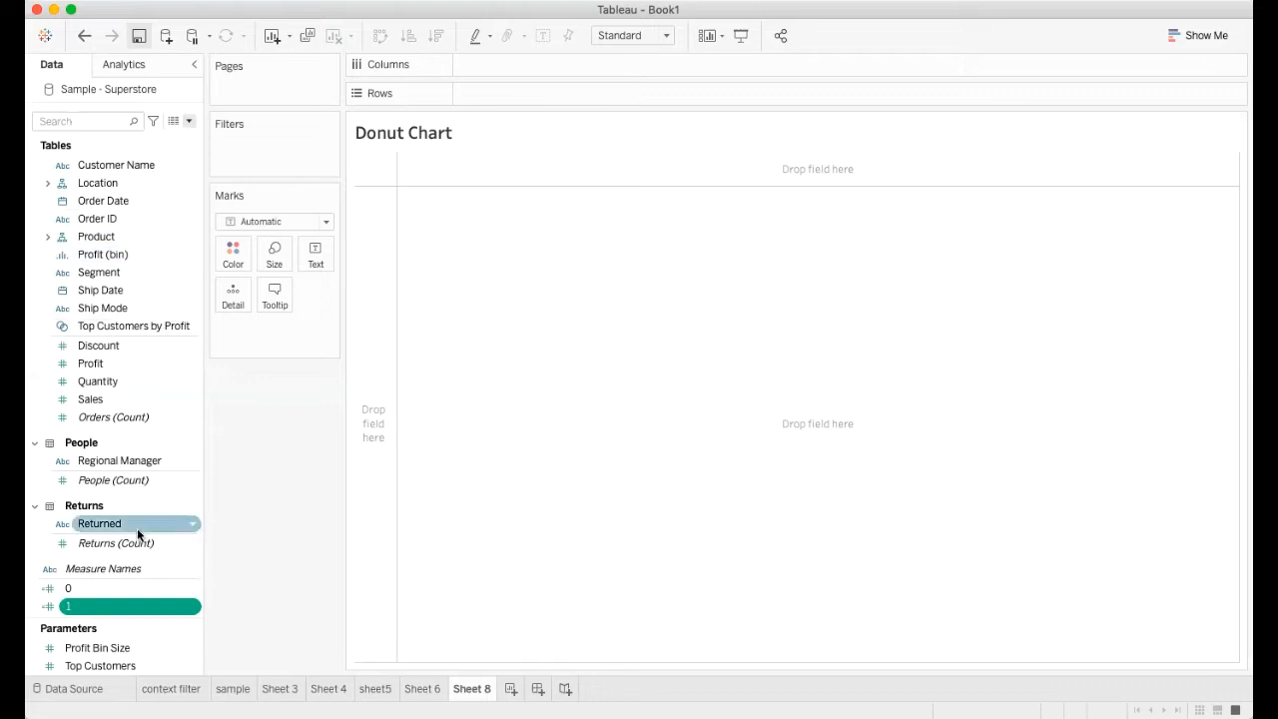
Add the calculated field 0 to Rows and set its mark type to Pie
super+click(68, 588)
drag(67, 588, 494, 94)
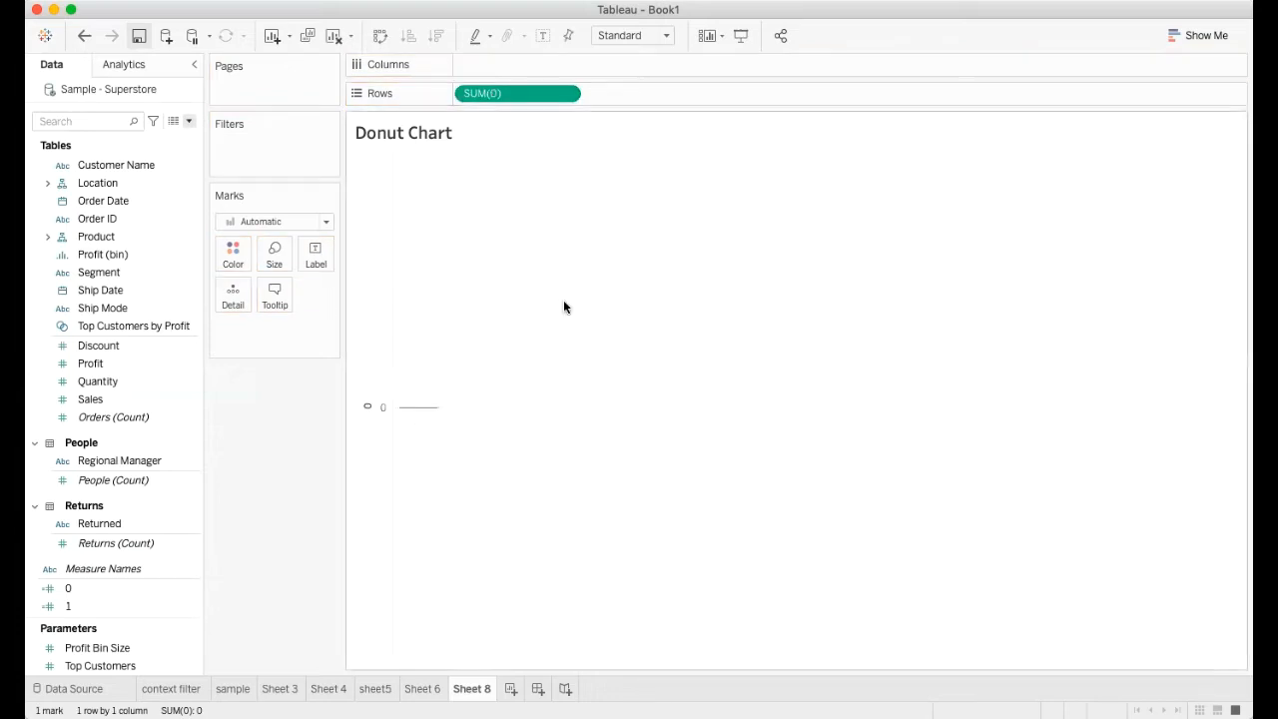
click(324, 223)
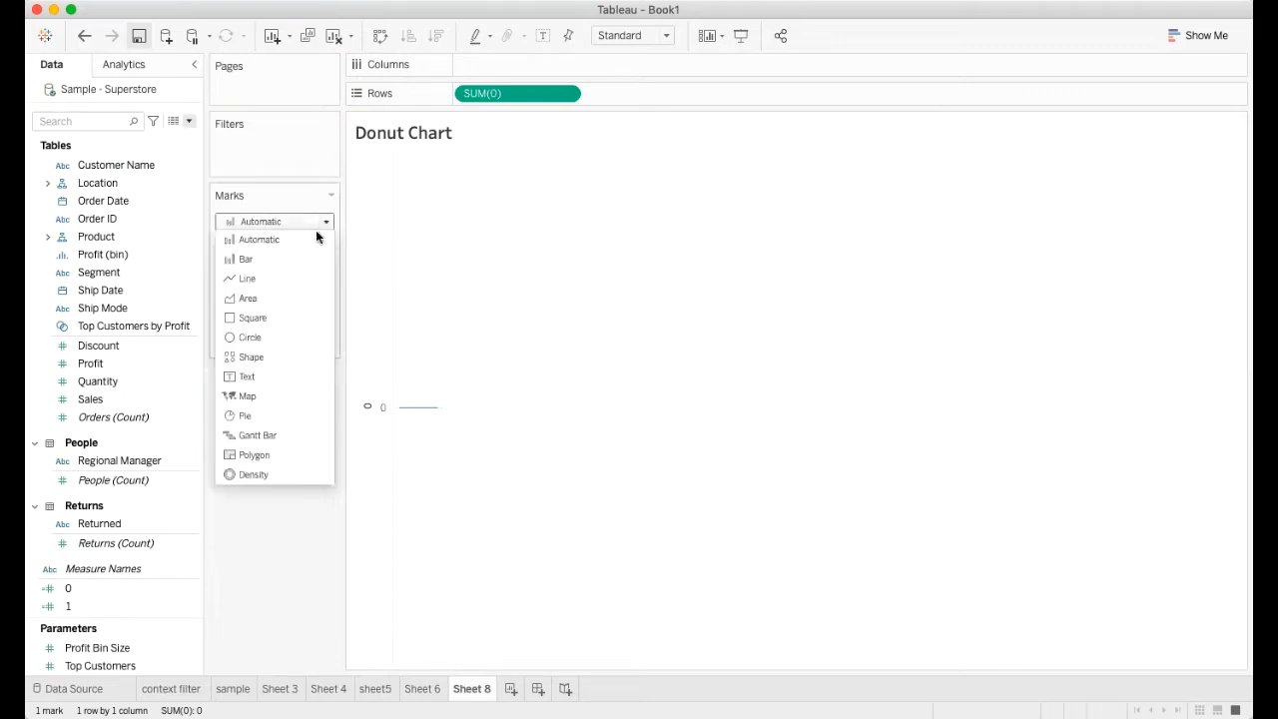
click(256, 415)
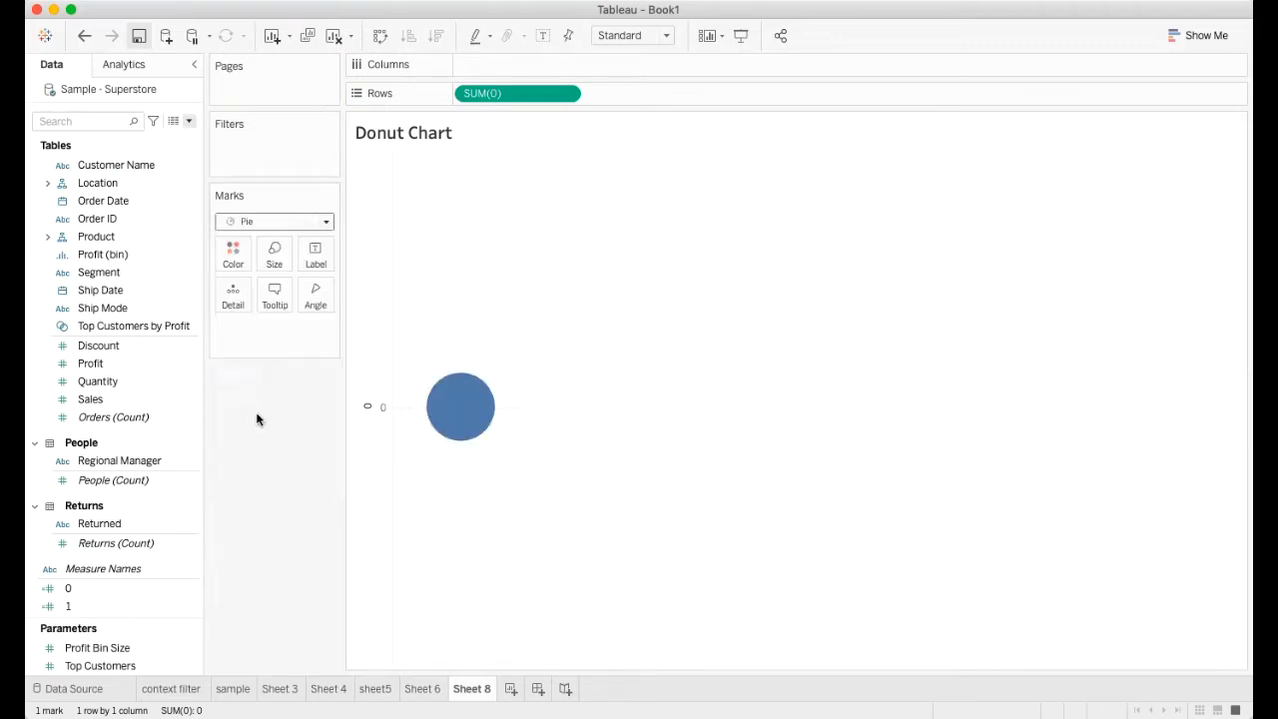
Fit the chart to the entire view and enlarge the pie to nearly three times its diameter
click(666, 37)
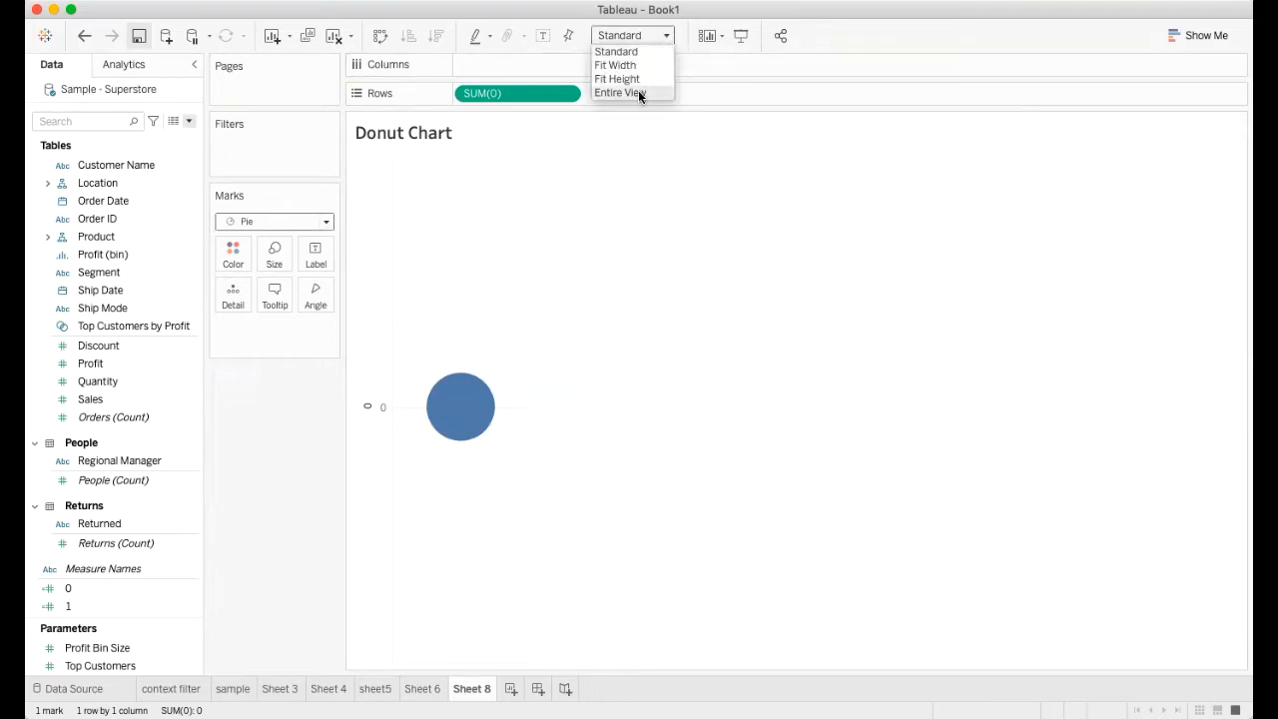
click(638, 92)
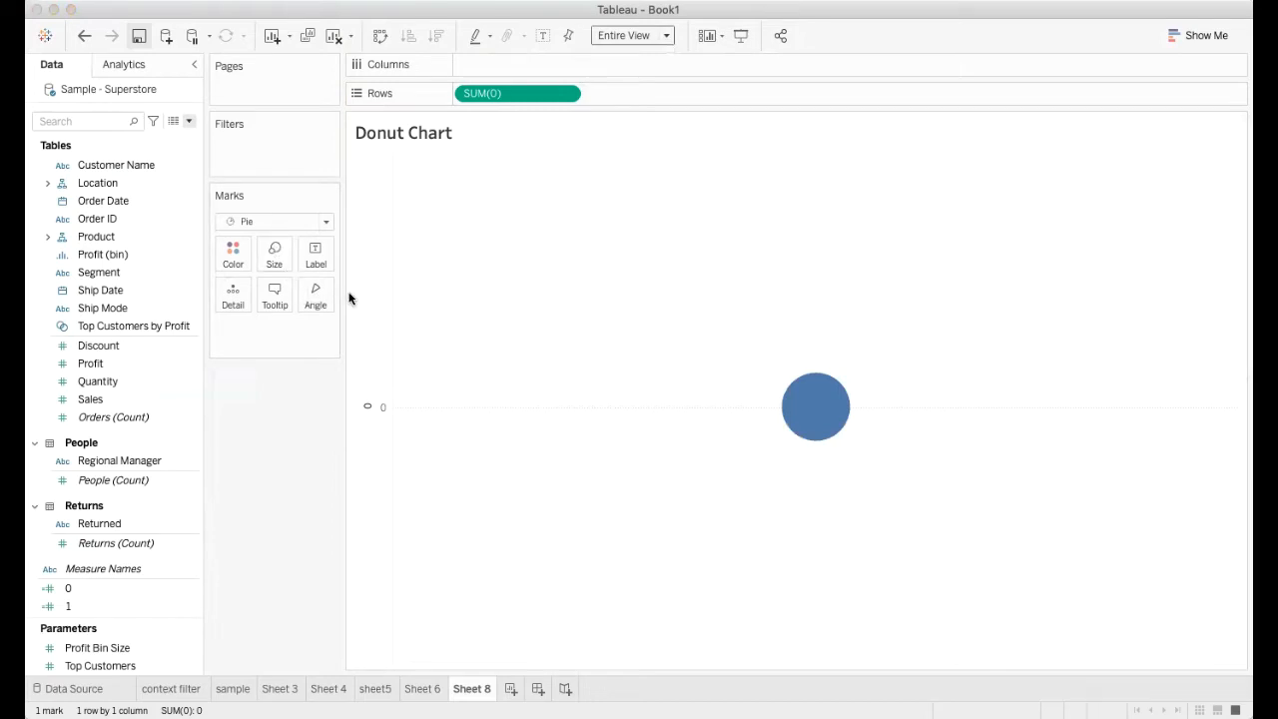
drag(317, 293, 349, 294)
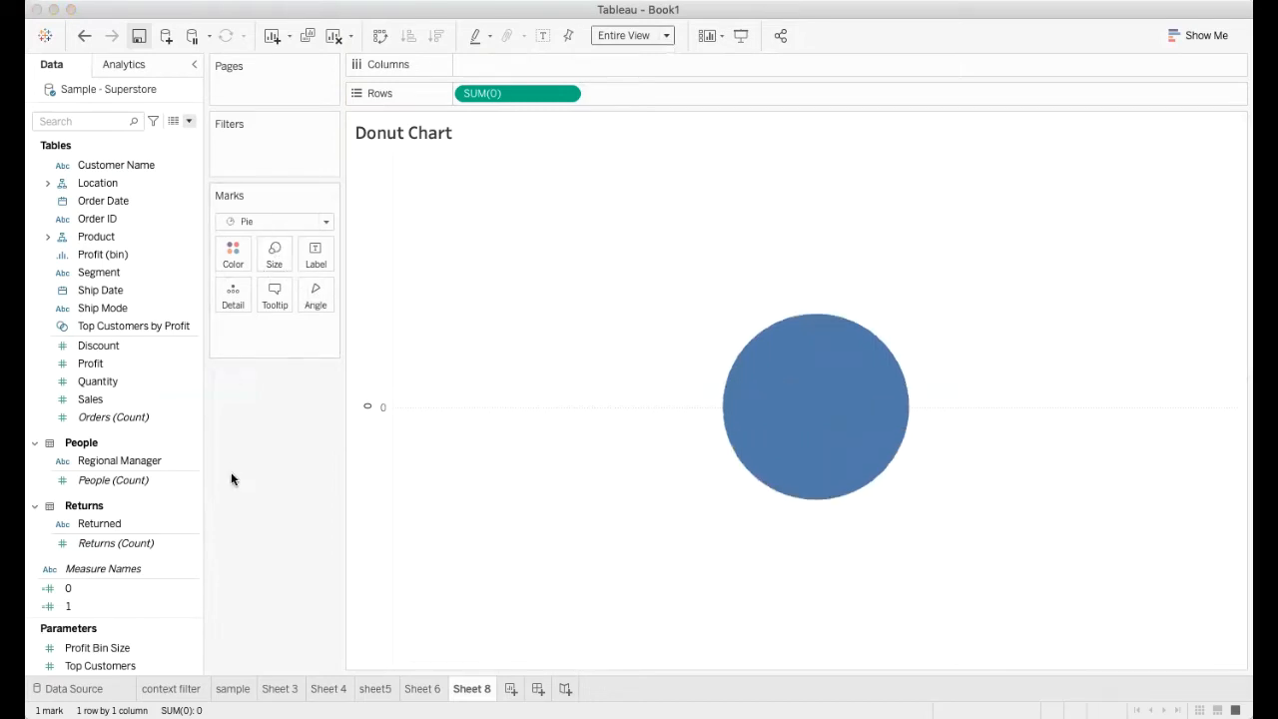
Add the calculated field 1 to Rows after SUM(0) and combine both pies on a dual axis
click(76, 606)
drag(75, 605, 672, 90)
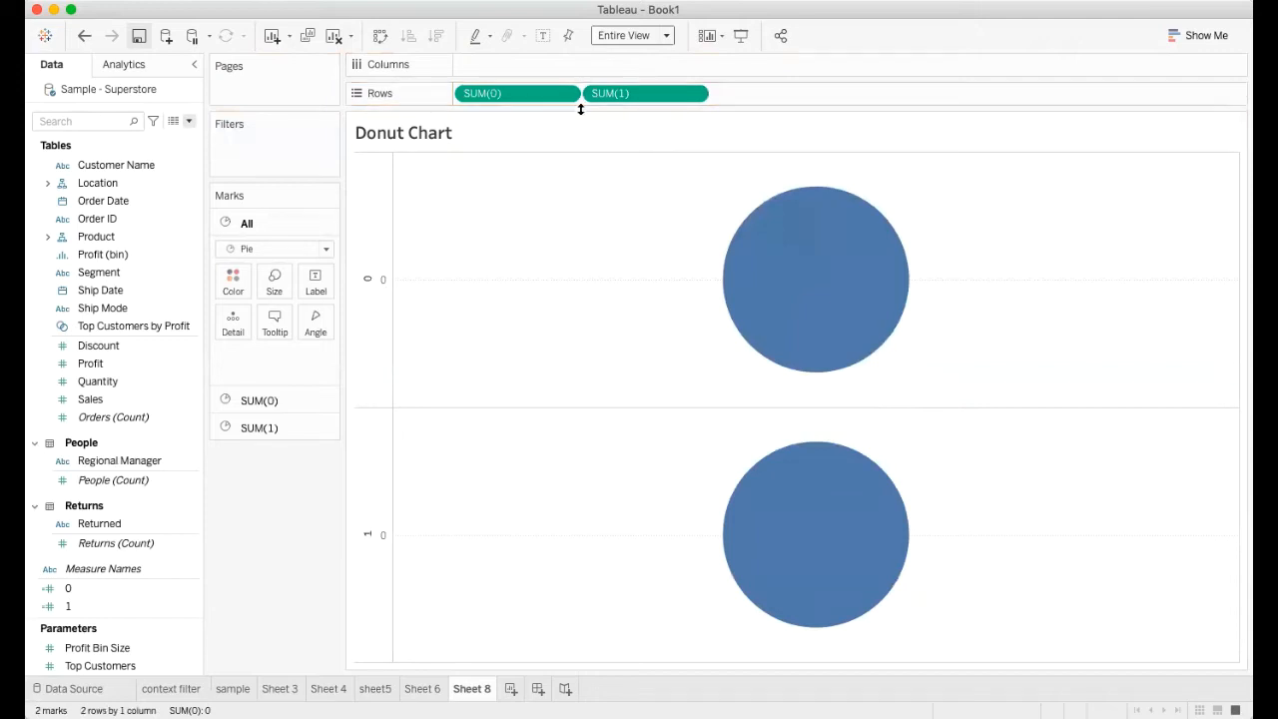
click(694, 94)
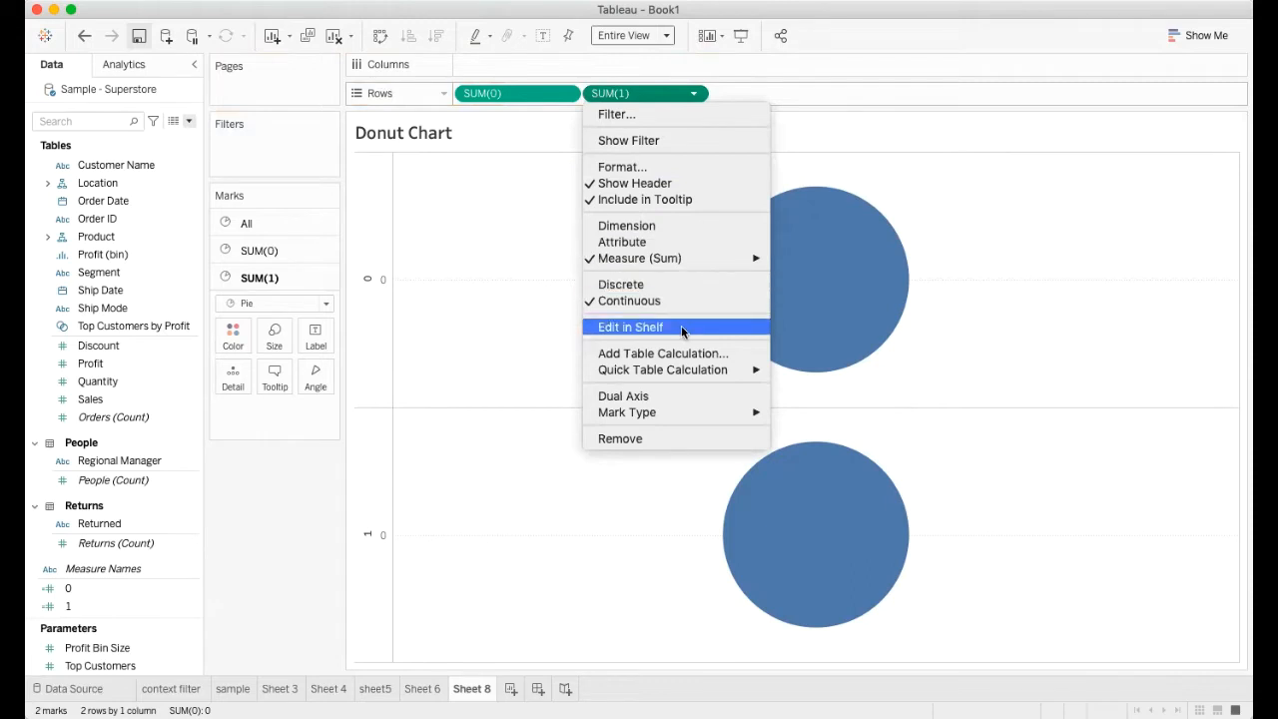
click(623, 396)
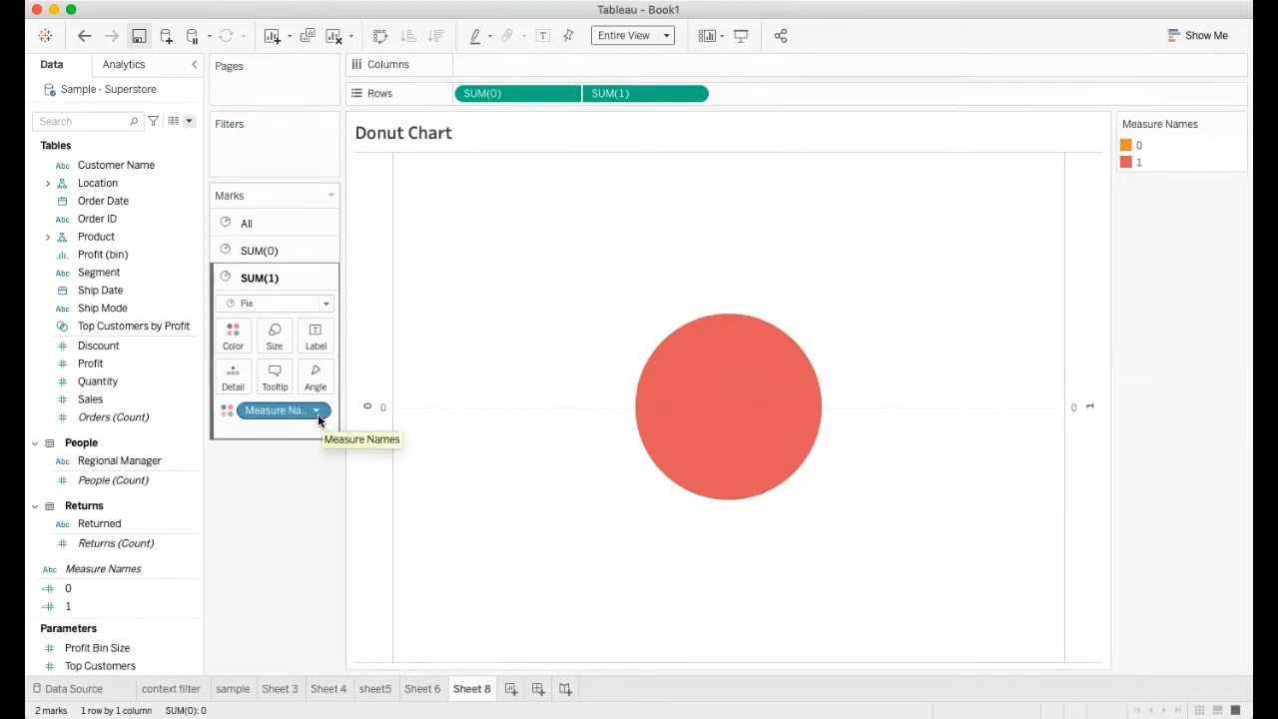
Shrink the SUM(1) pie to about half the diameter of the SUM(0) pie
click(270, 250)
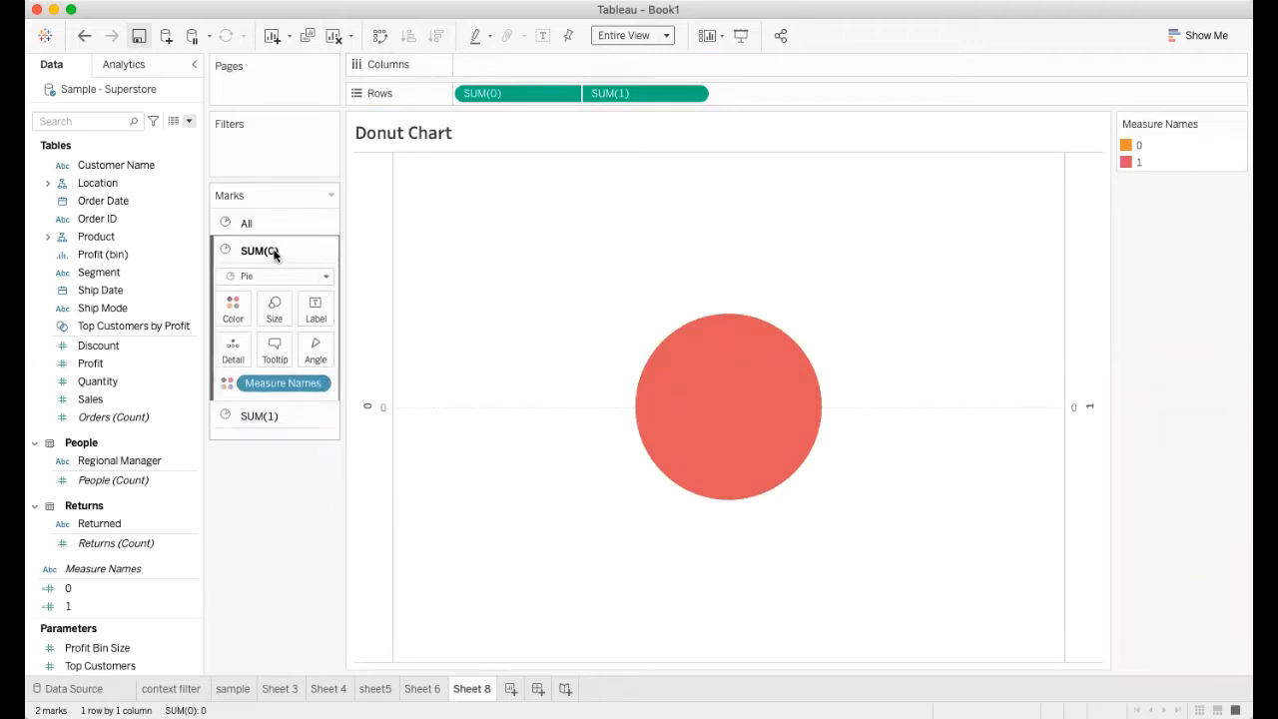
click(258, 430)
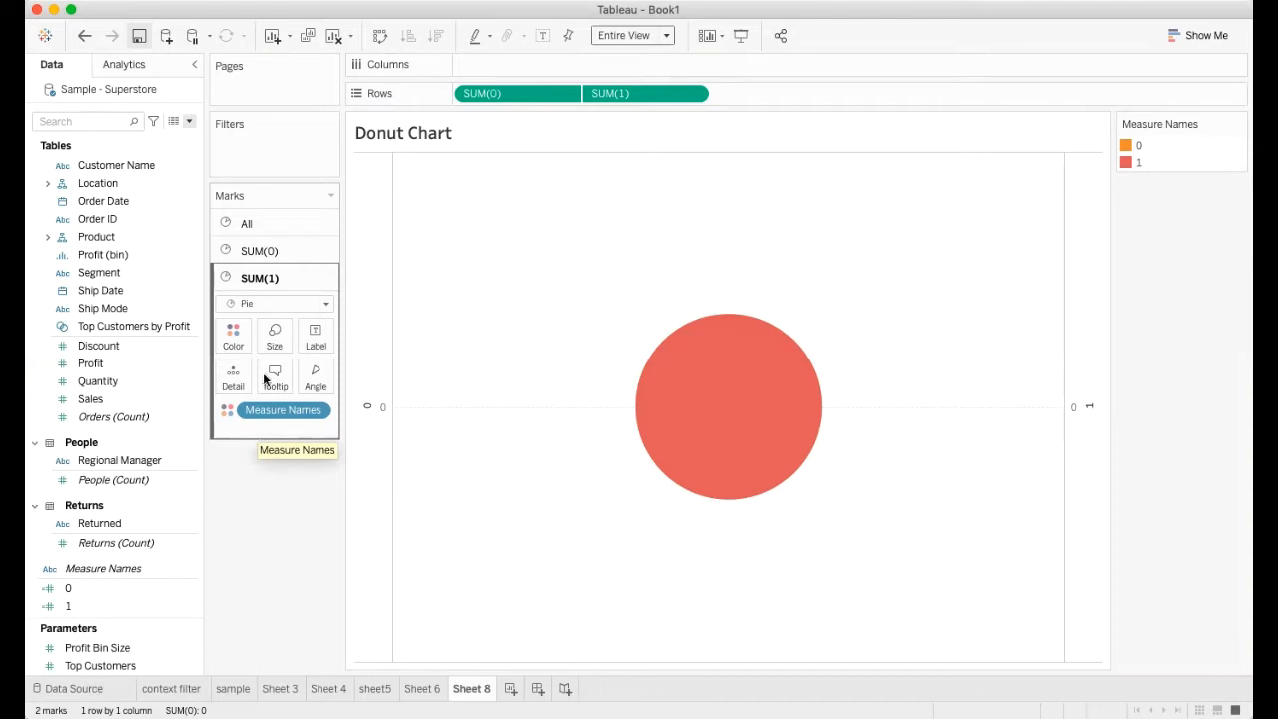
click(266, 254)
click(266, 254)
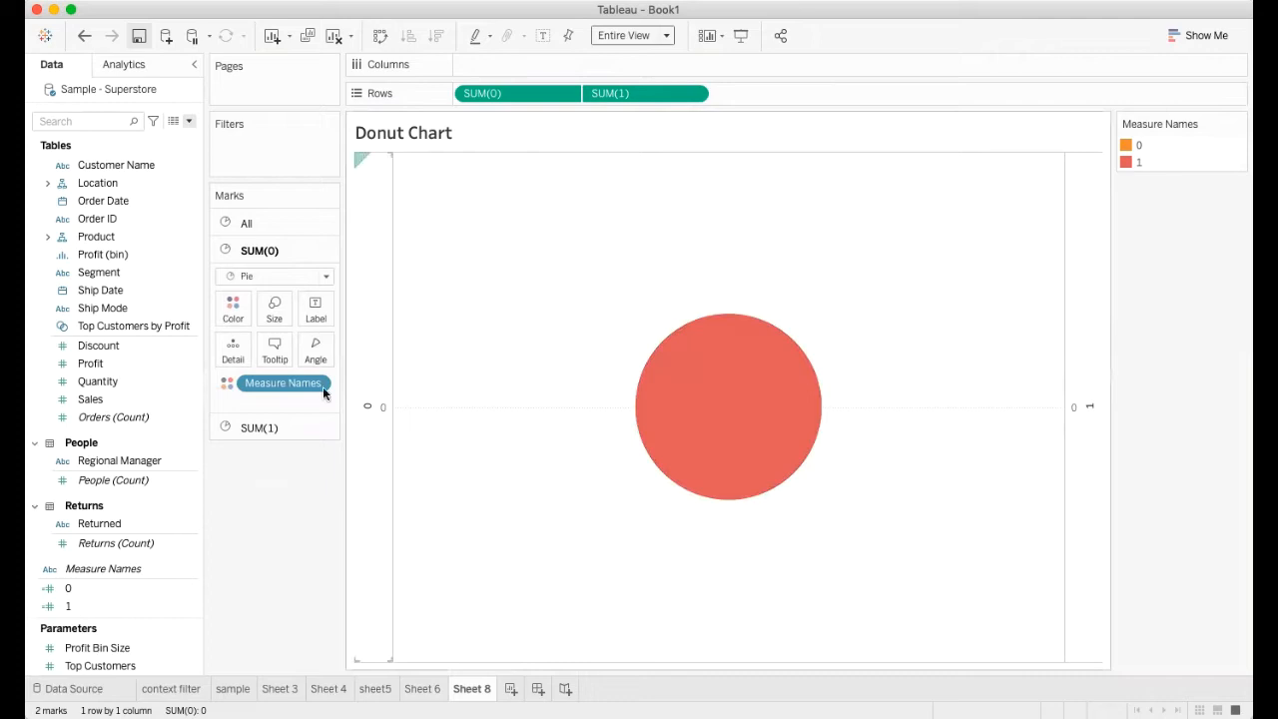
click(251, 429)
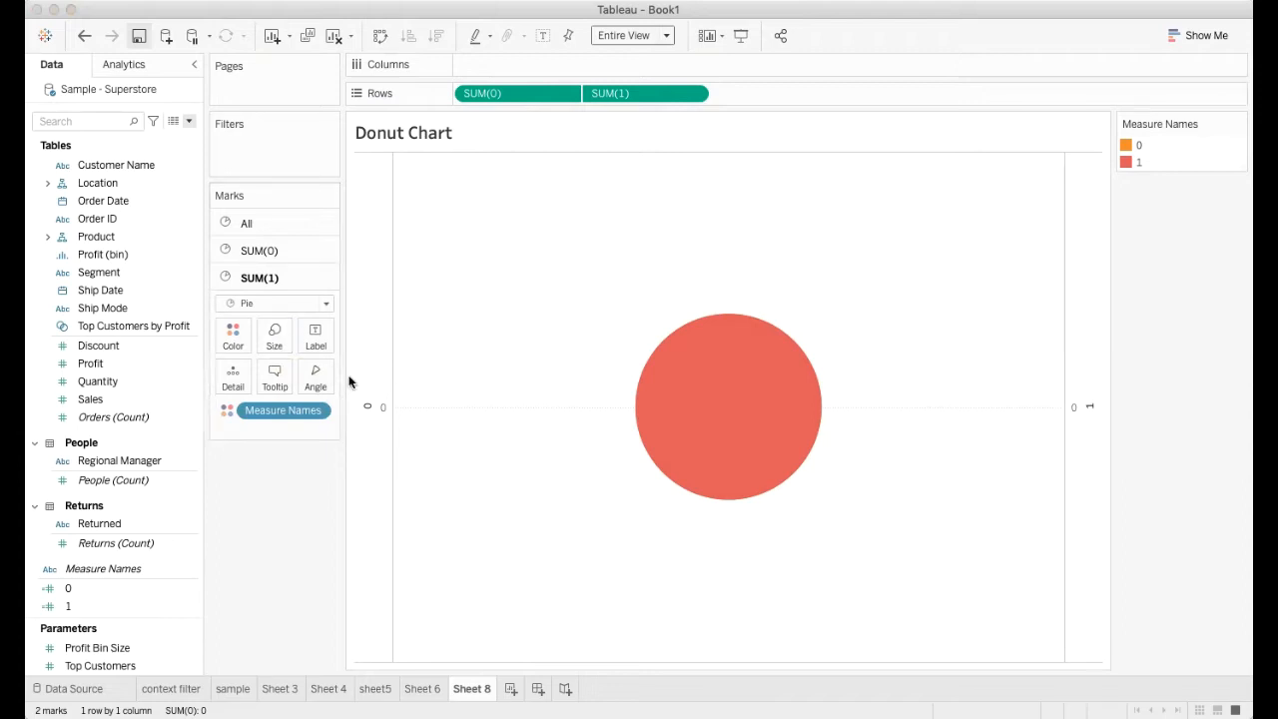
drag(349, 376, 314, 373)
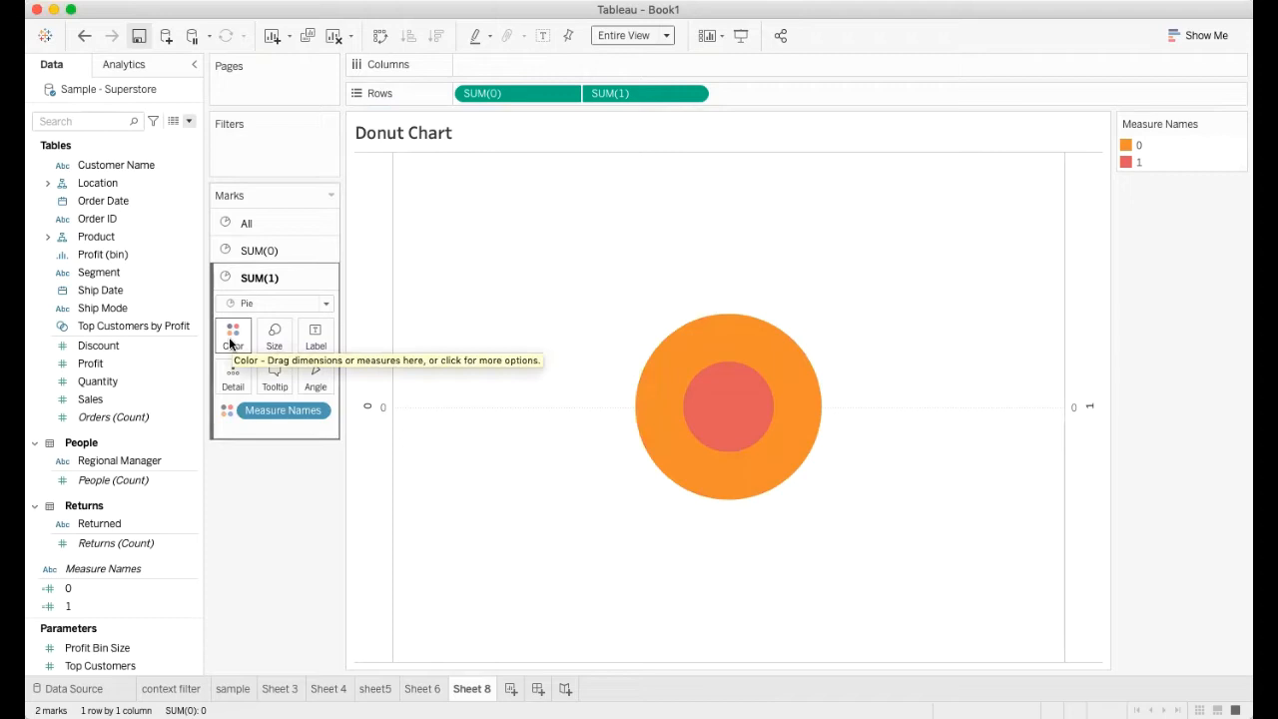
Change the color assigned to measure 1 to White in the Measure Names colors
click(231, 342)
click(292, 393)
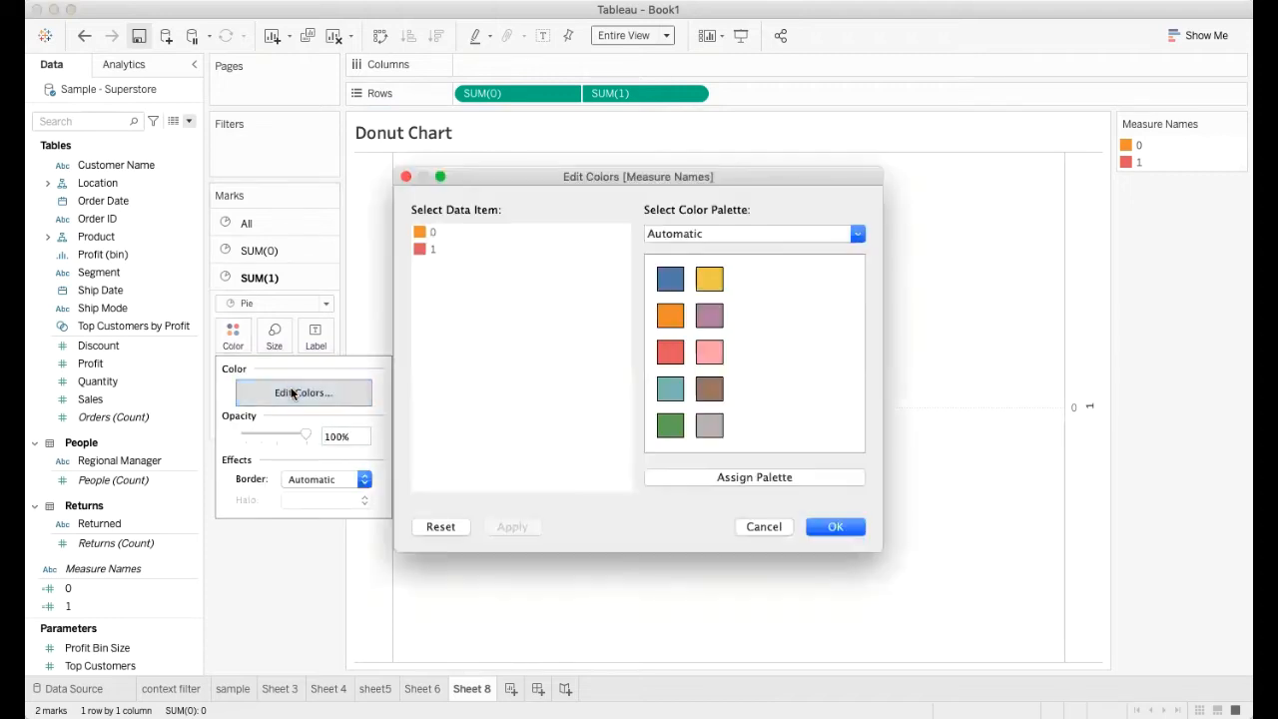
double_click(426, 247)
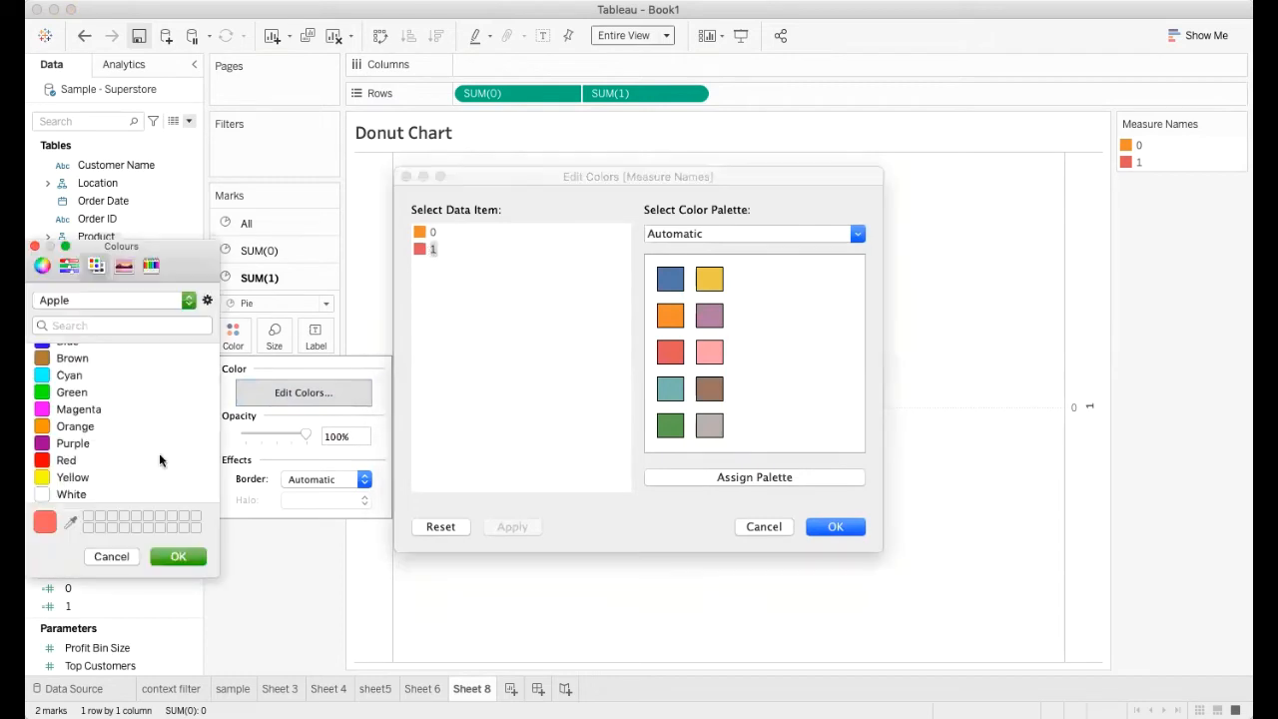
click(55, 494)
click(170, 557)
click(511, 526)
click(829, 526)
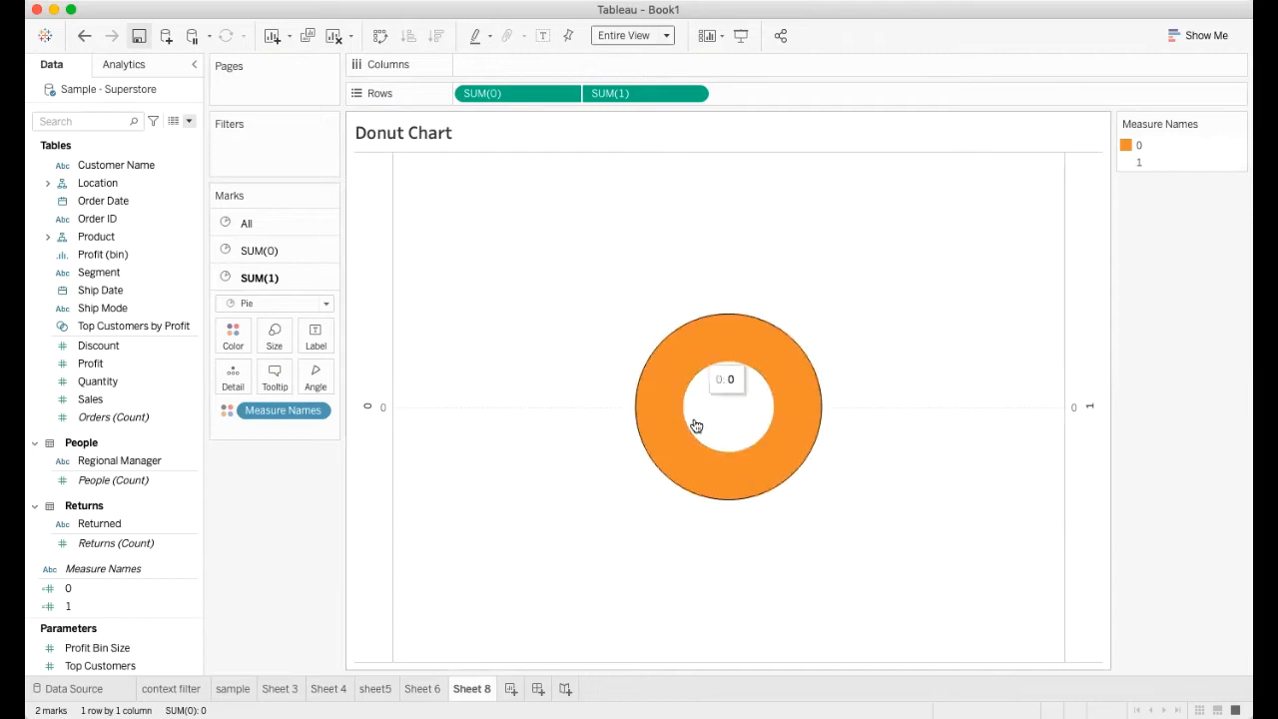
Find the Region field and use it to color the SUM(0) pie in place of Measure Names
click(272, 253)
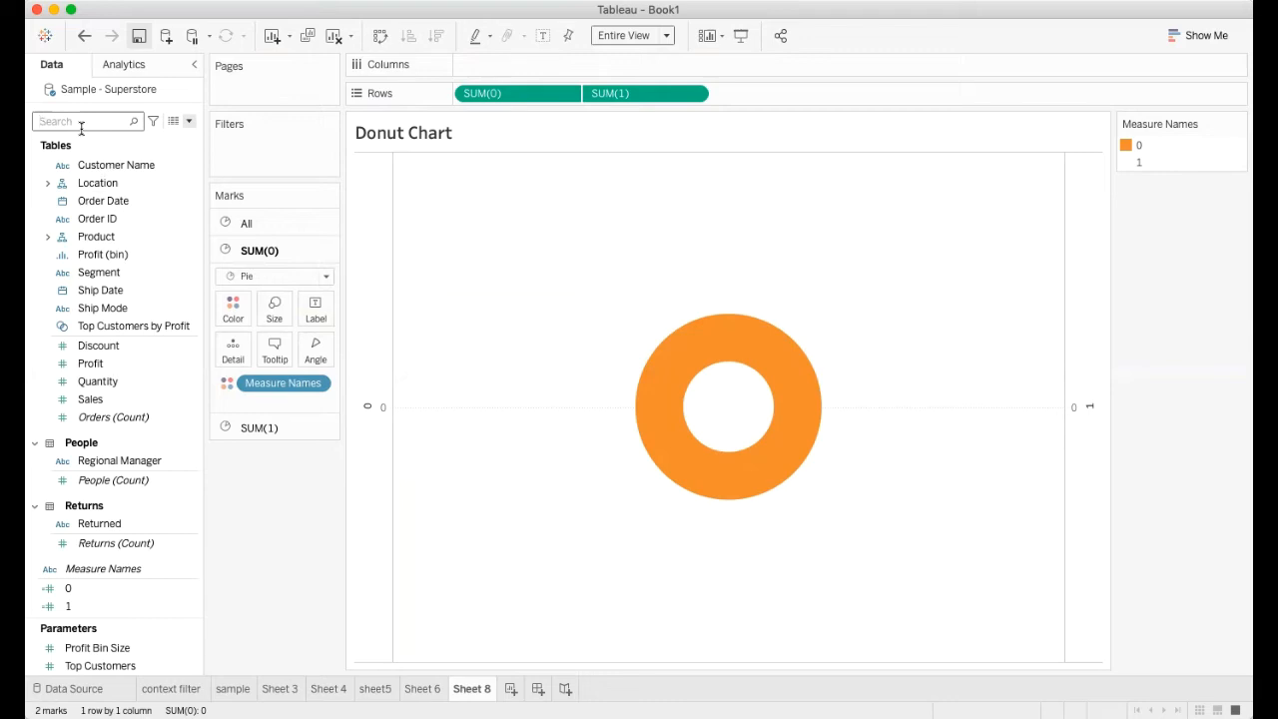
text(re)
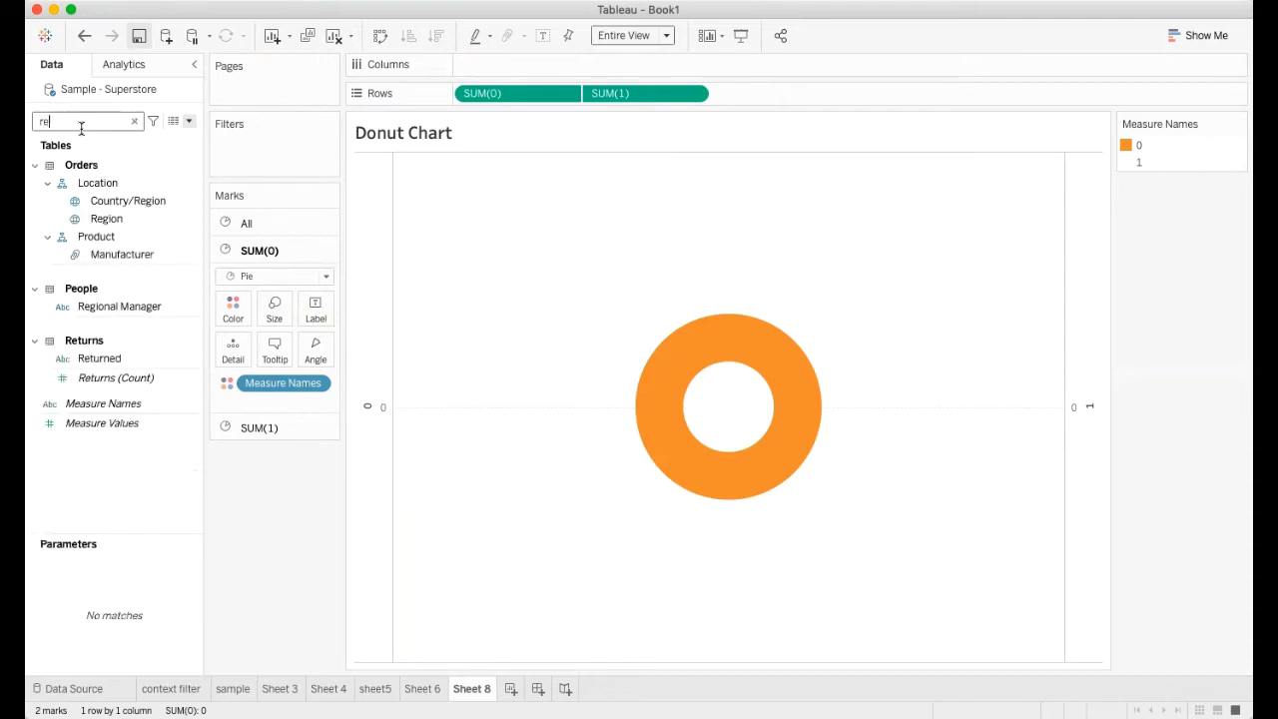
text(gion)
click(102, 219)
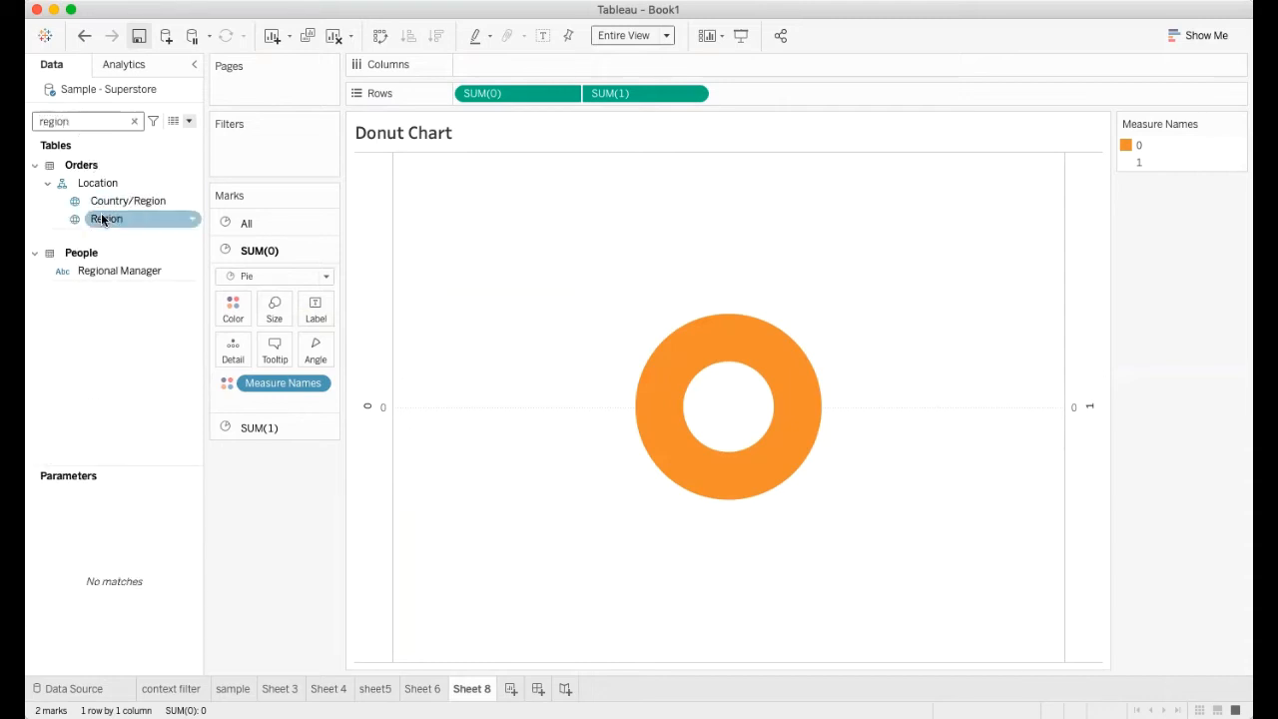
drag(103, 220, 230, 304)
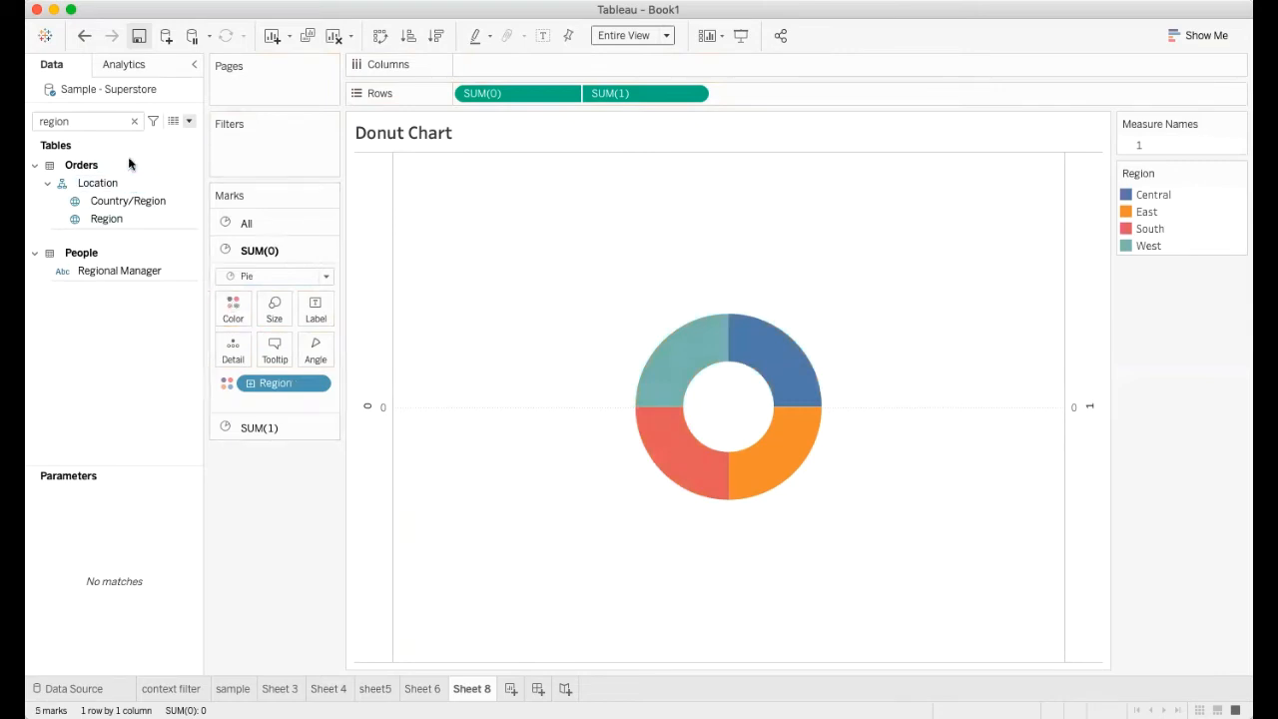
Label the slices of the SUM(0) pie with the Region field
click(134, 121)
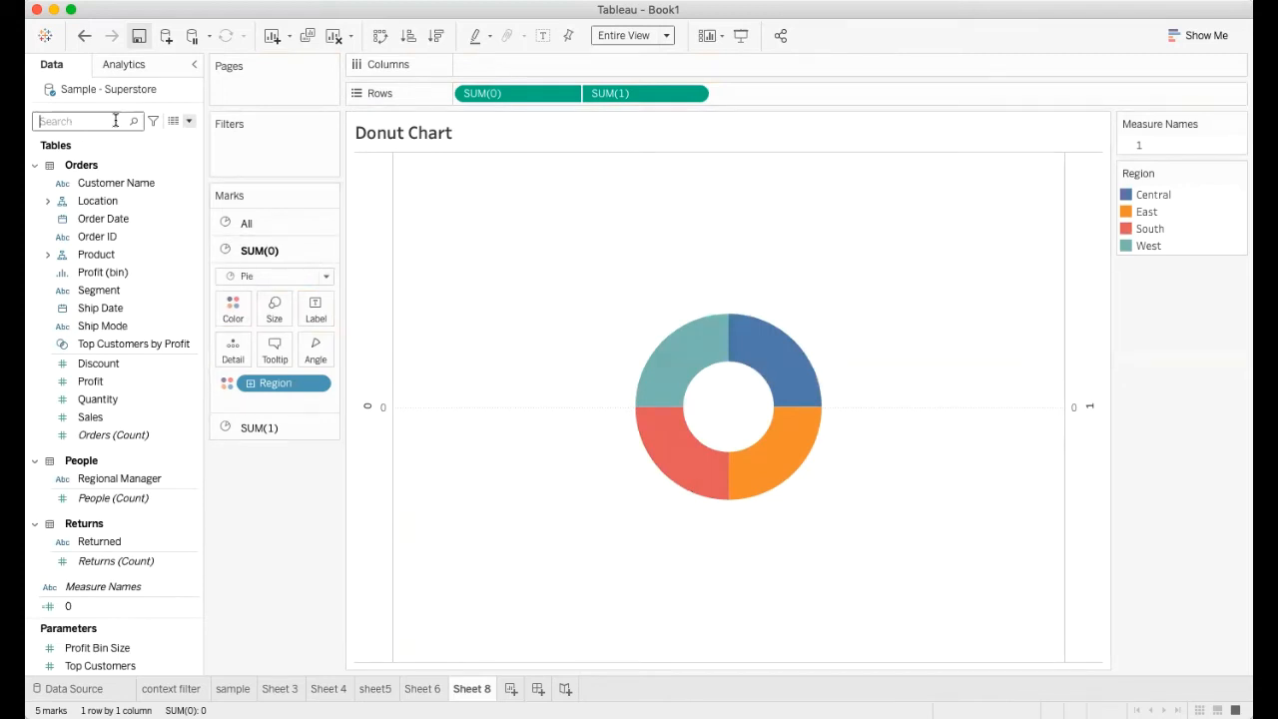
text(region)
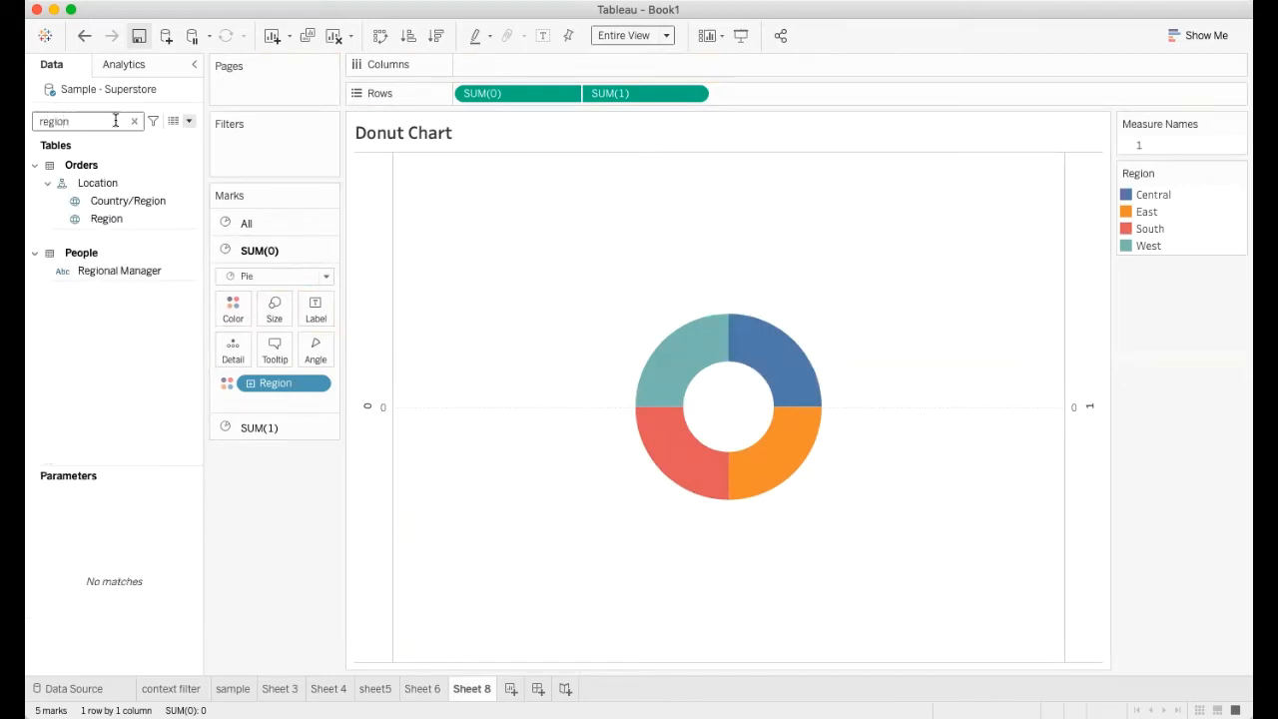
drag(105, 222, 314, 311)
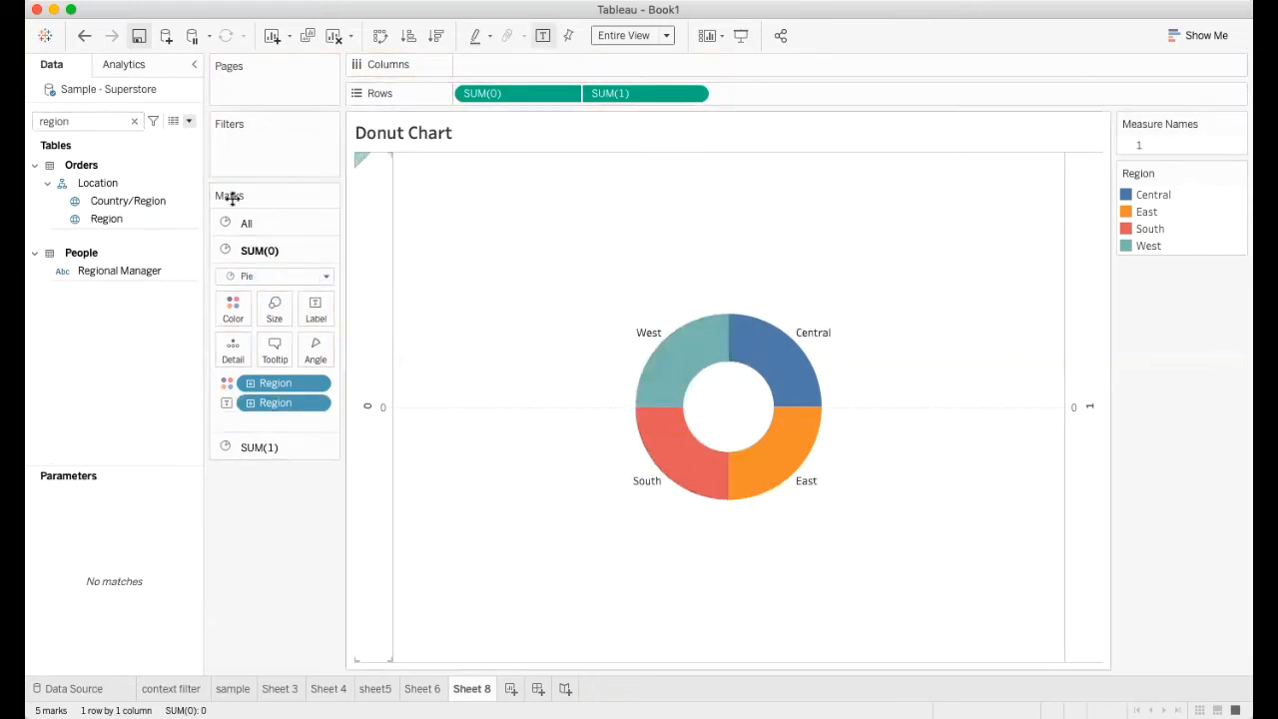
Find the Sales field and use its sum as the slice angle of the SUM(0) pie
click(134, 121)
click(94, 123)
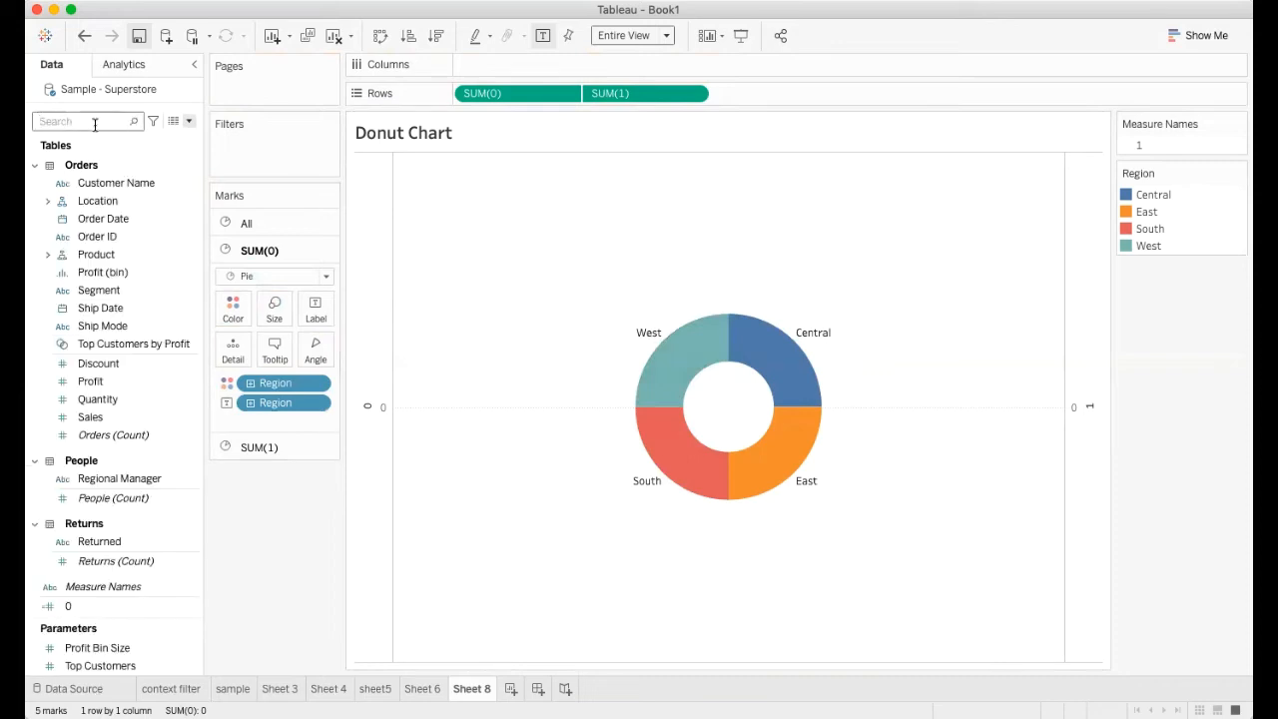
text(sales)
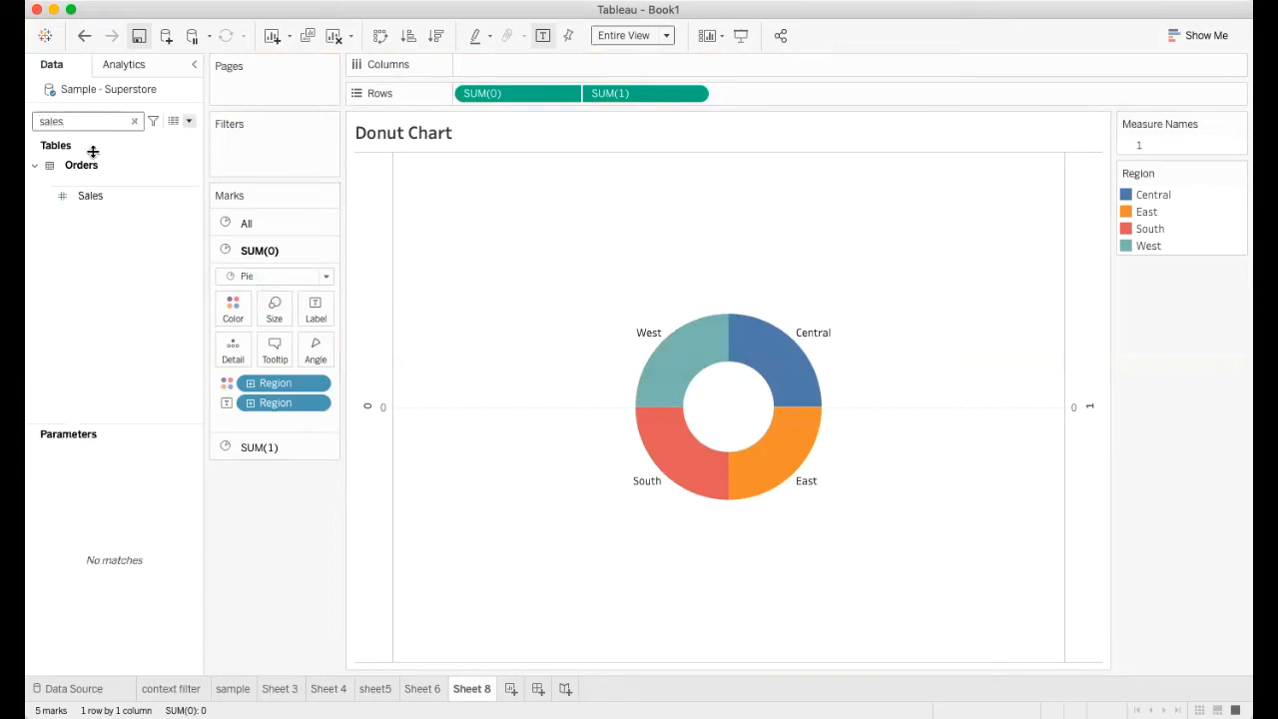
drag(90, 195, 315, 351)
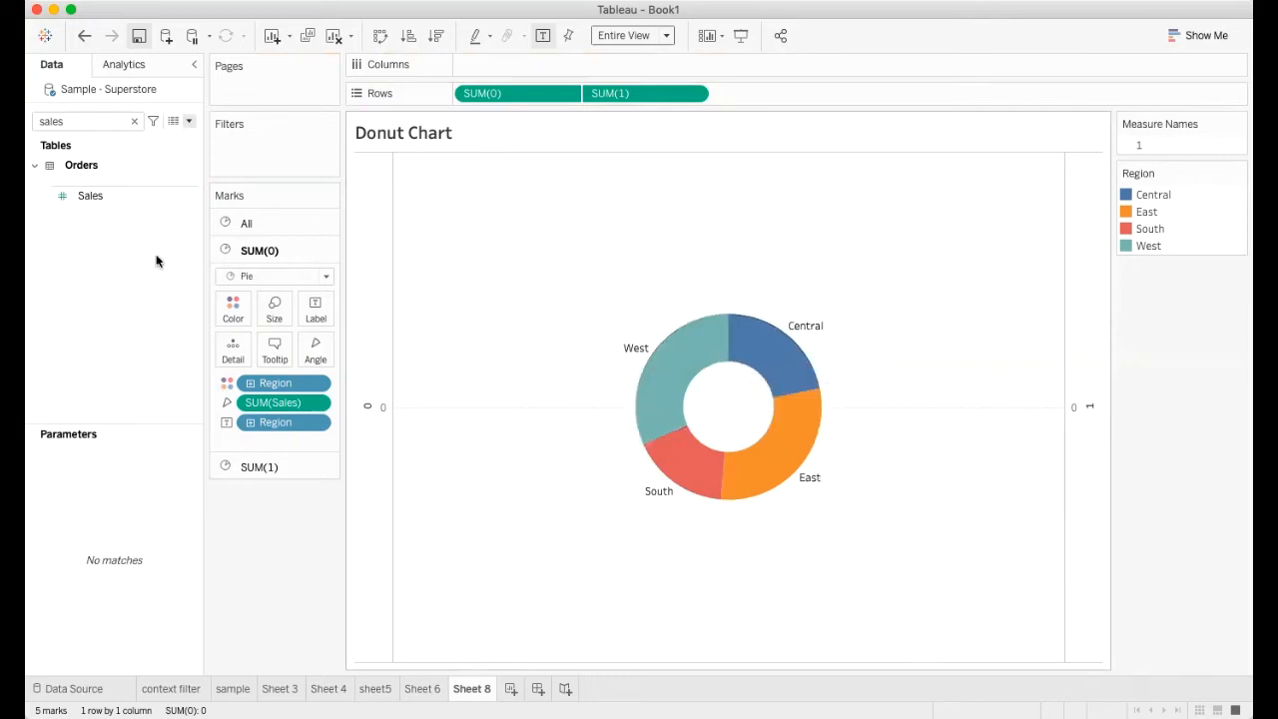
Add the sum of Sales to the slice labels of the SUM(0) pie and clear the field search
click(133, 121)
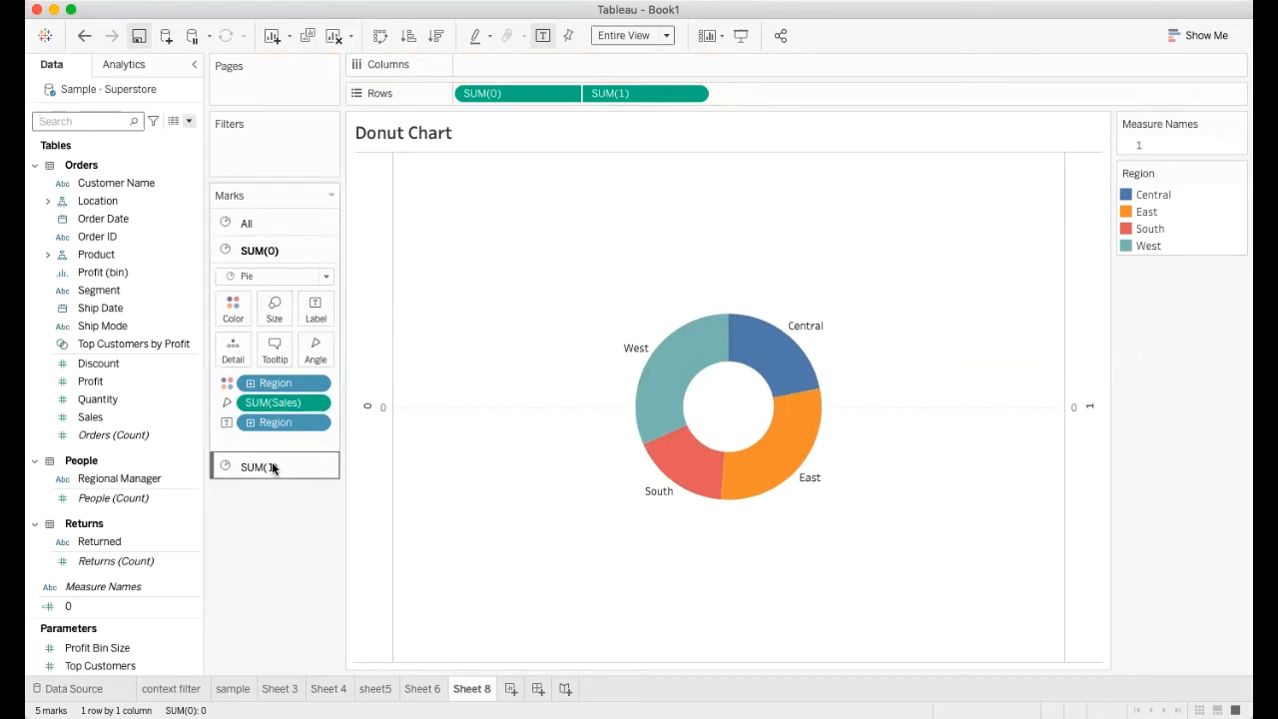
text(sal)
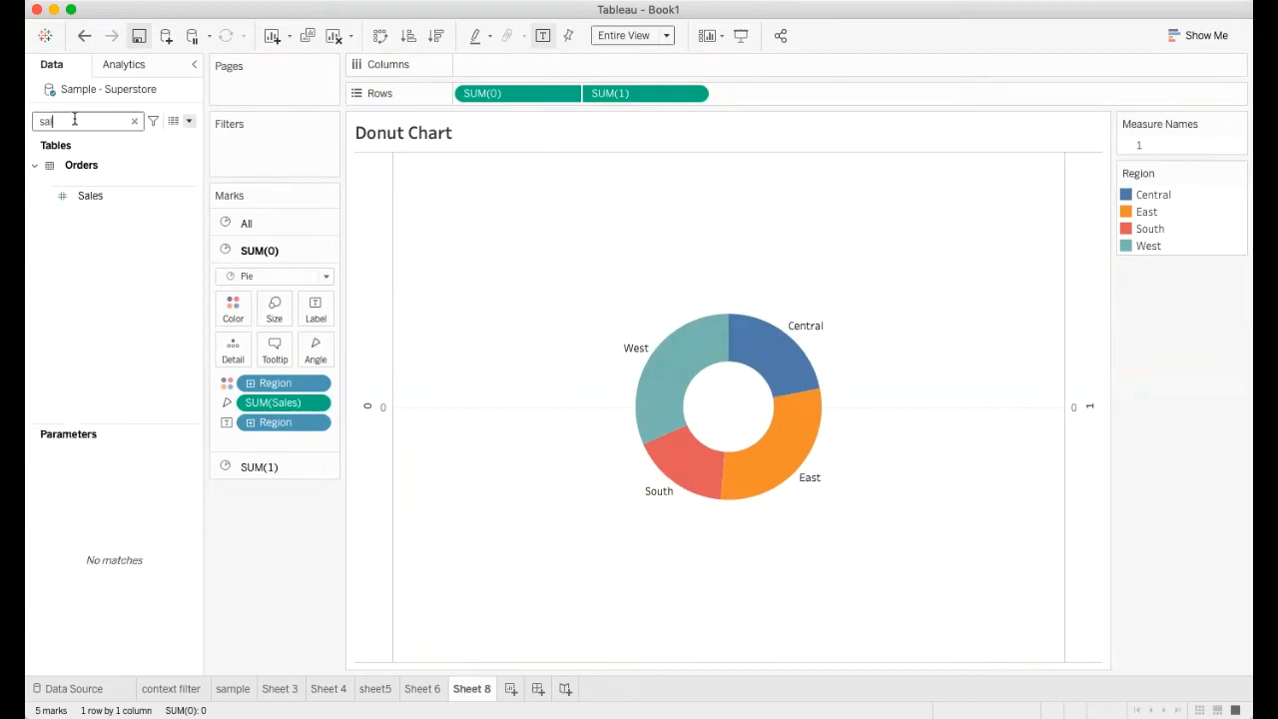
drag(86, 195, 314, 306)
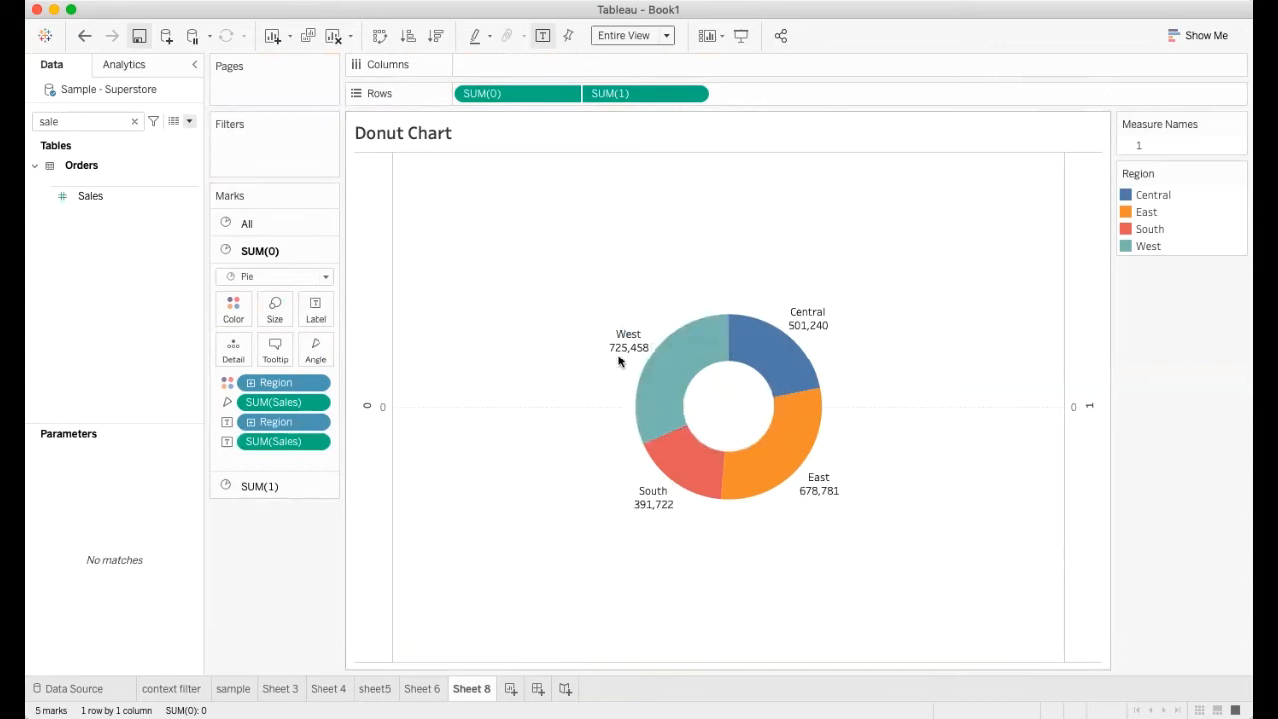
mouse_move(627, 349)
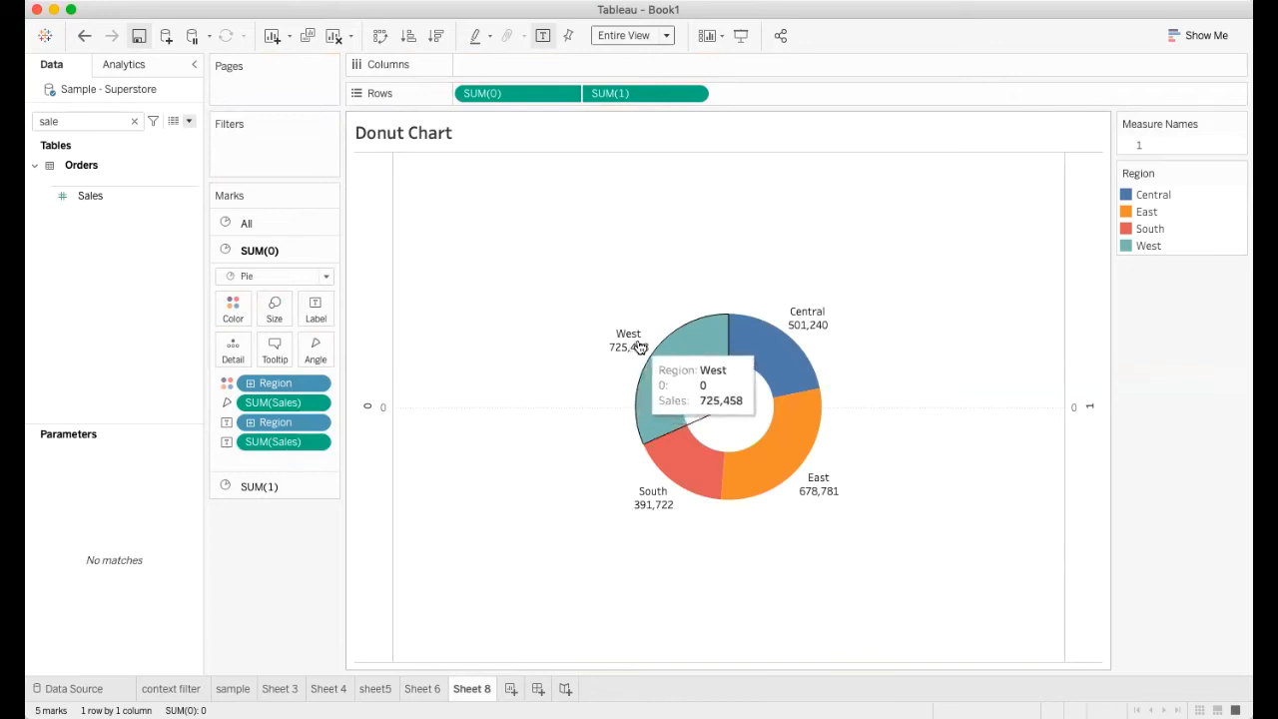
click(133, 121)
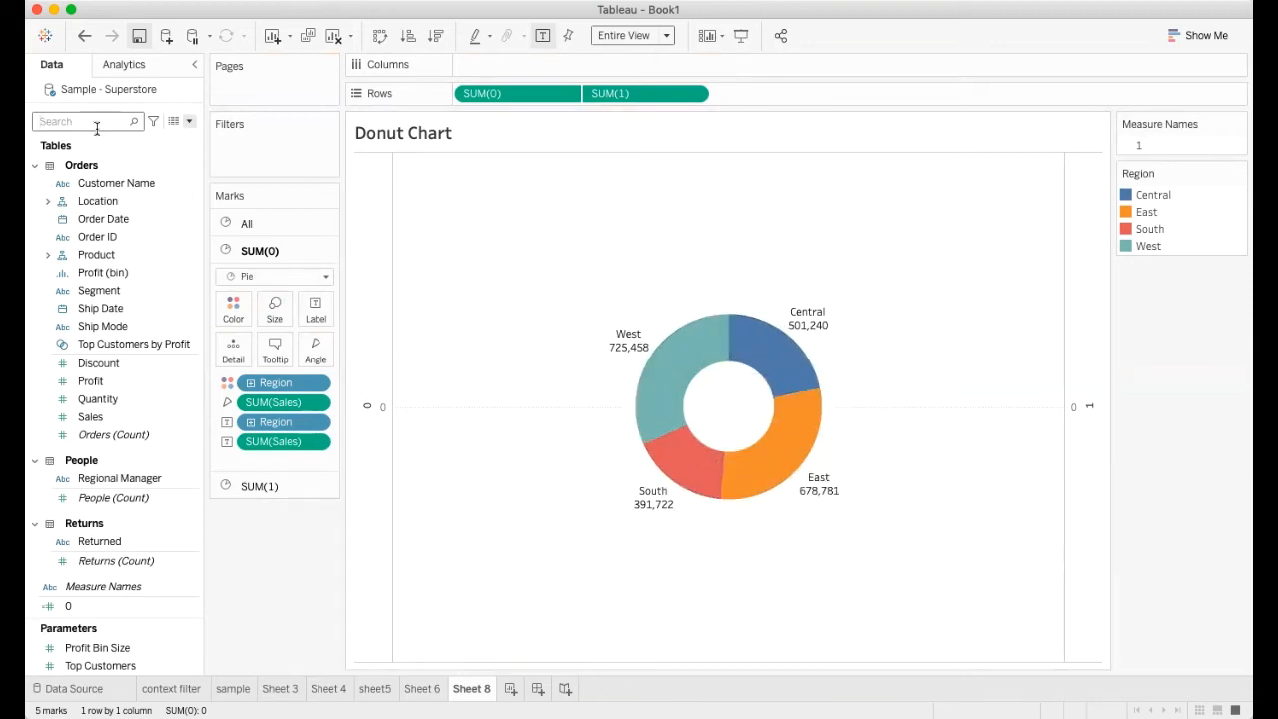
Find the Sales field, label the SUM(1) pie with its sum, and clear the field search
click(253, 486)
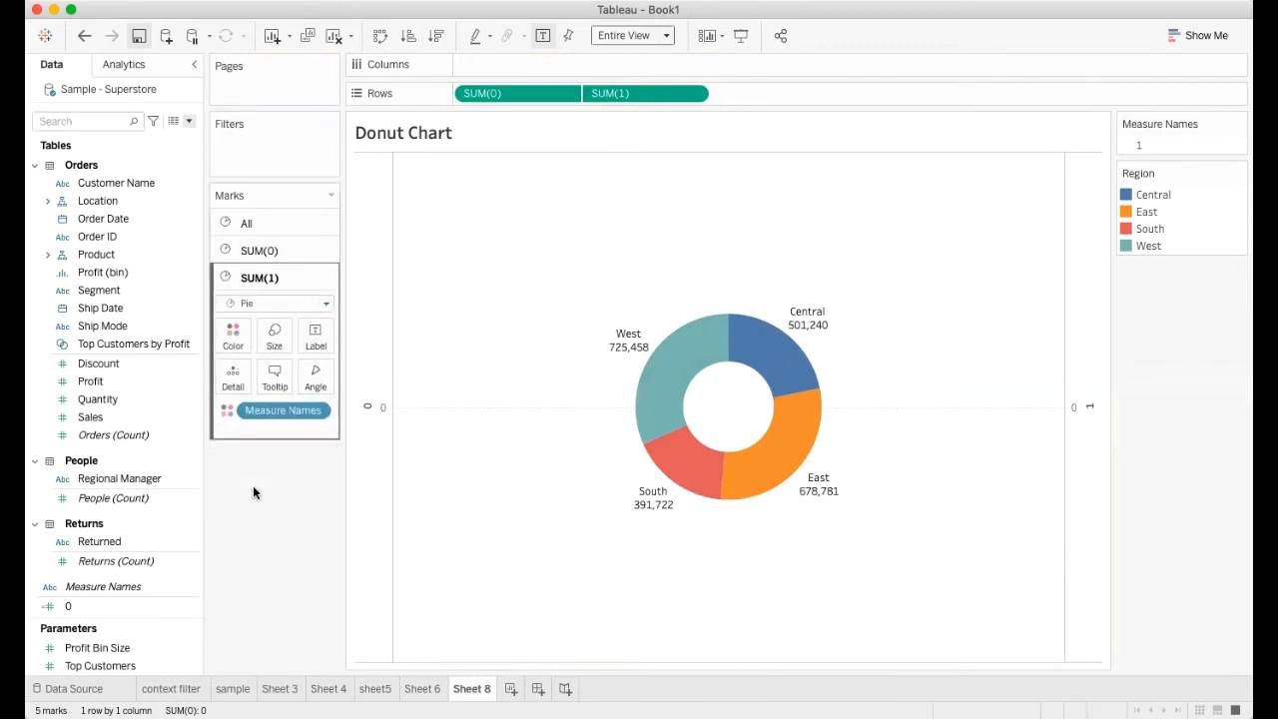
click(103, 123)
text(sal)
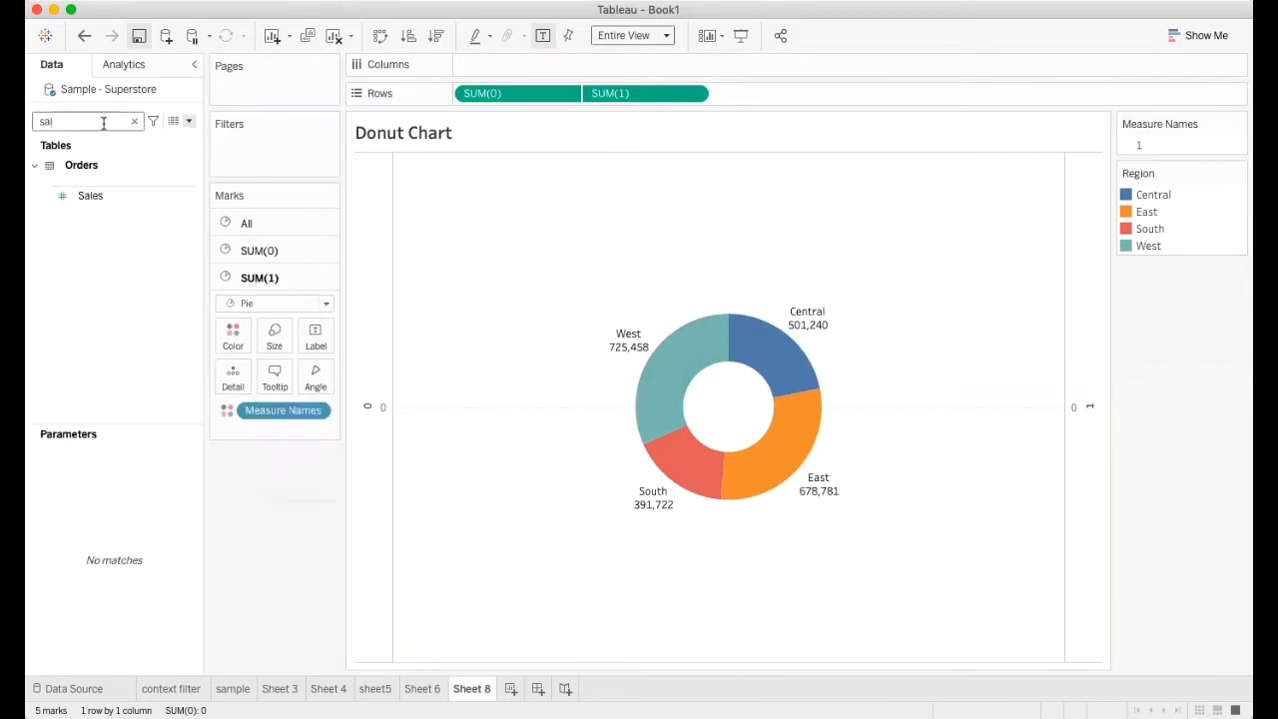
click(104, 200)
drag(101, 202, 314, 335)
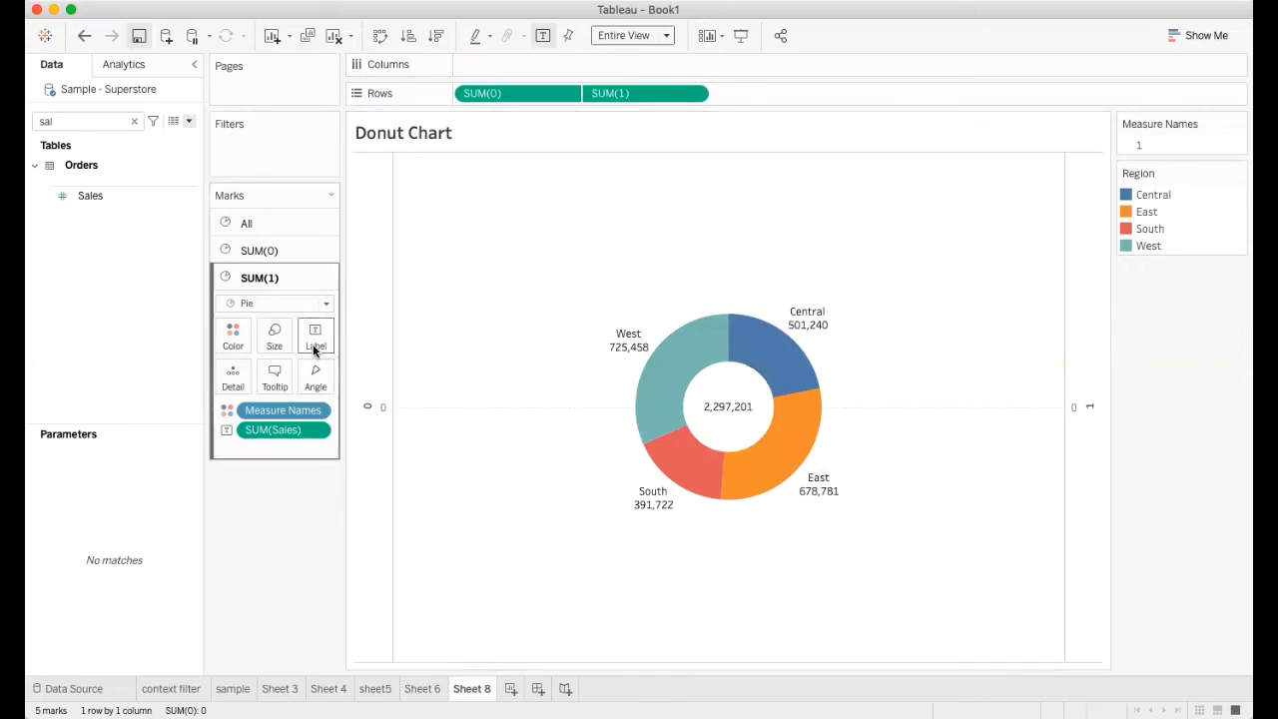
click(134, 121)
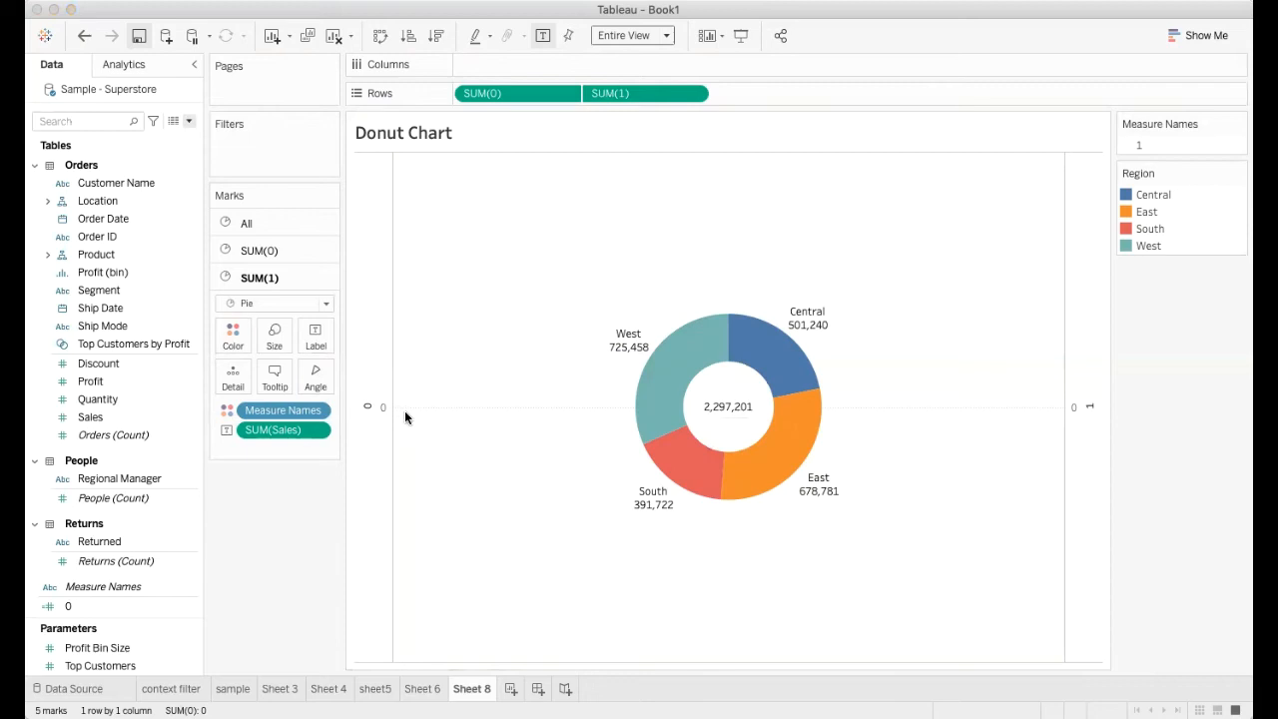
Edit the SUM(1) pie's label so that "Total sales" stands on its own line above the sales sum
click(480, 424)
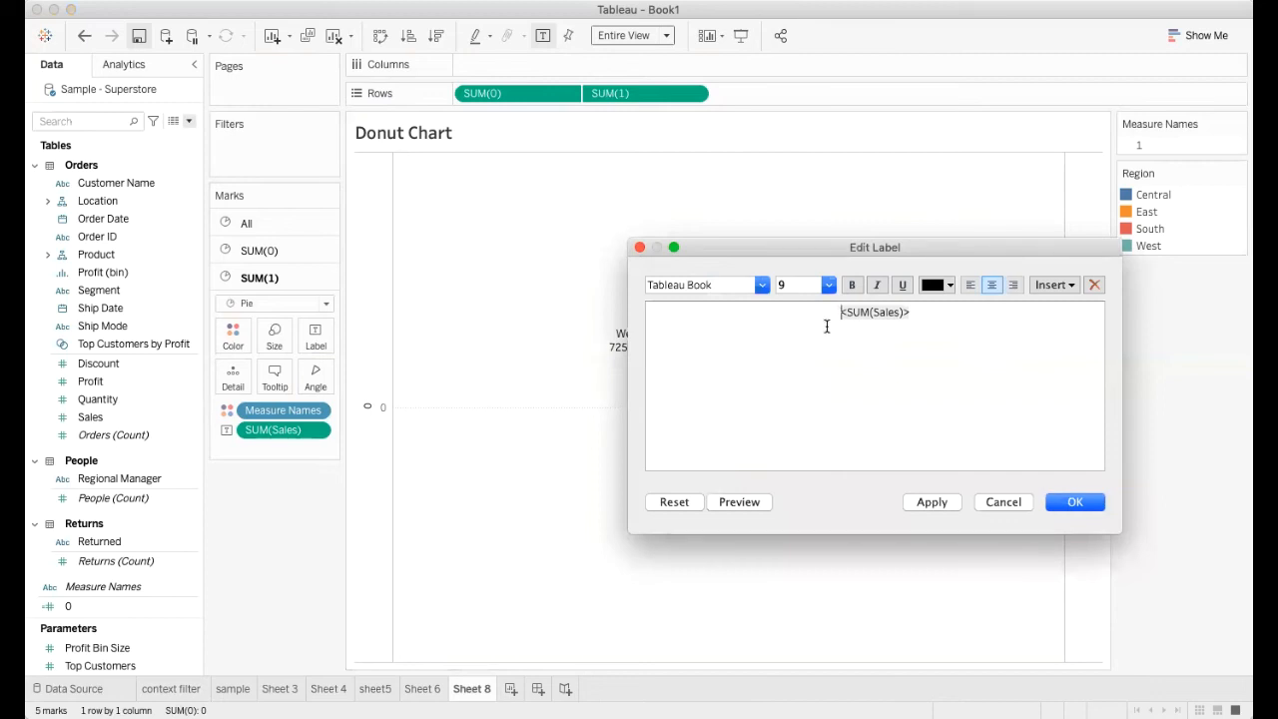
text(Total sales)
key(Return)
click(934, 502)
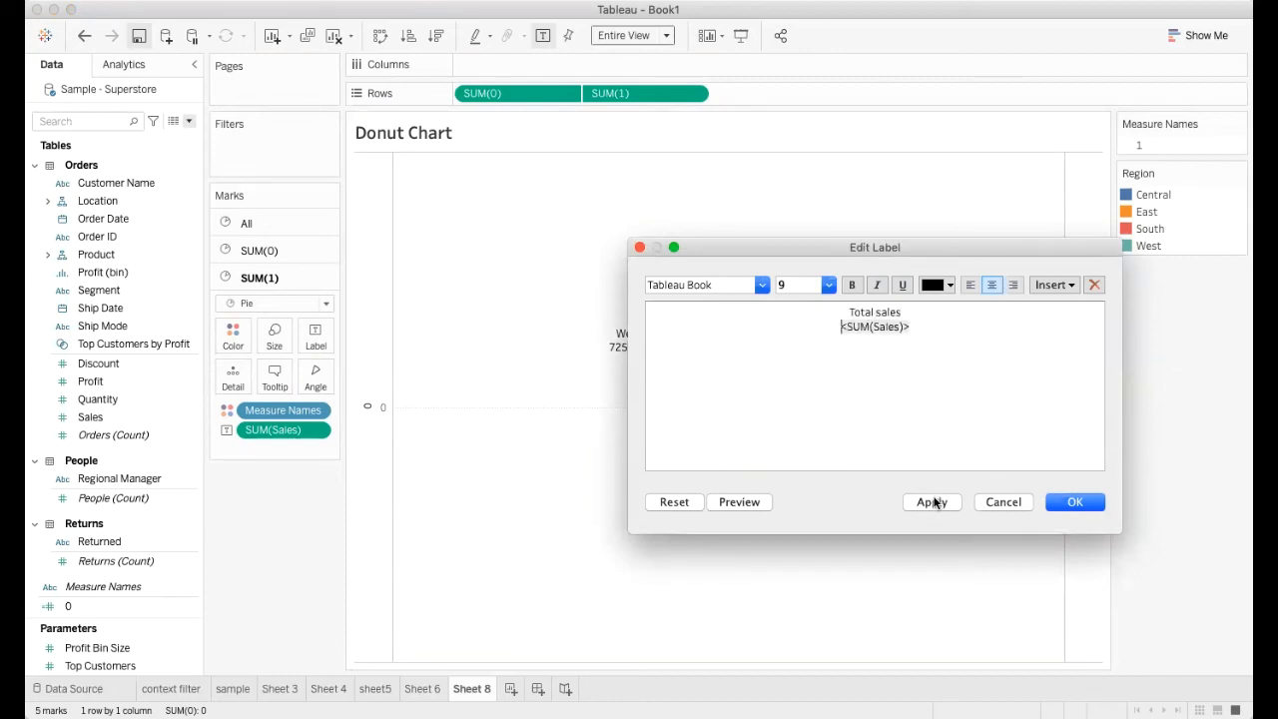
click(1060, 503)
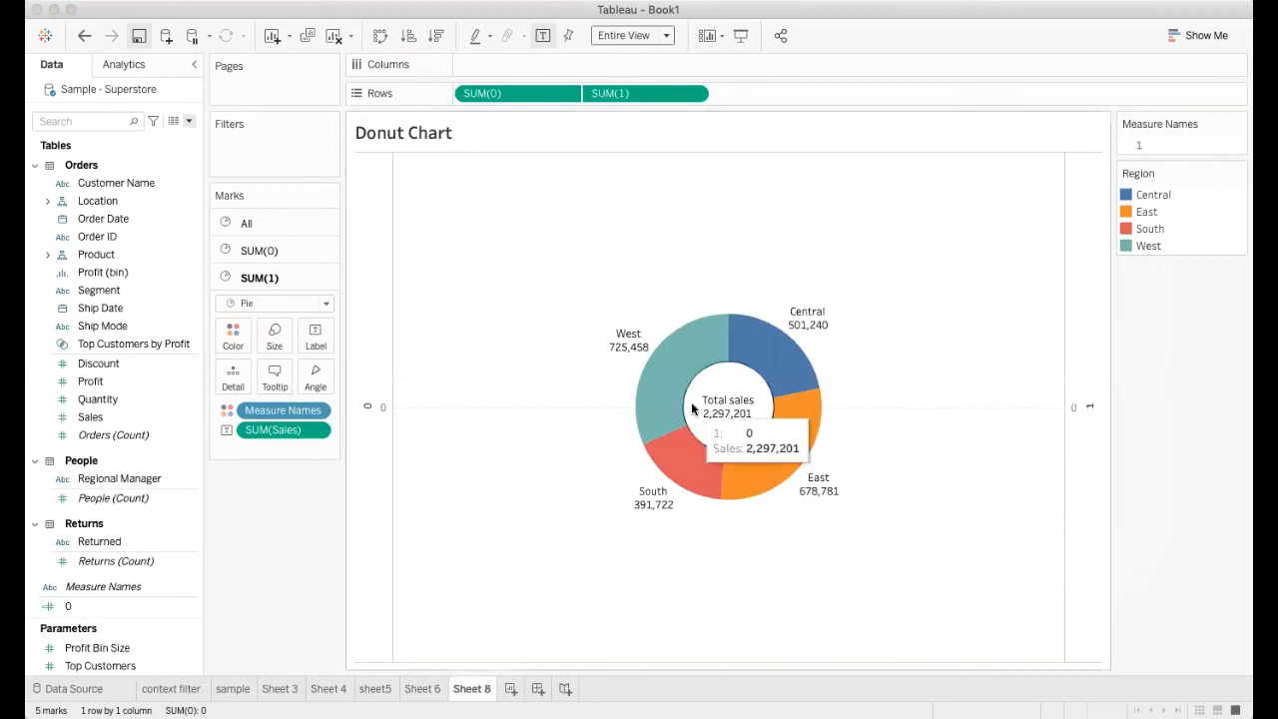
mouse_move(741, 392)
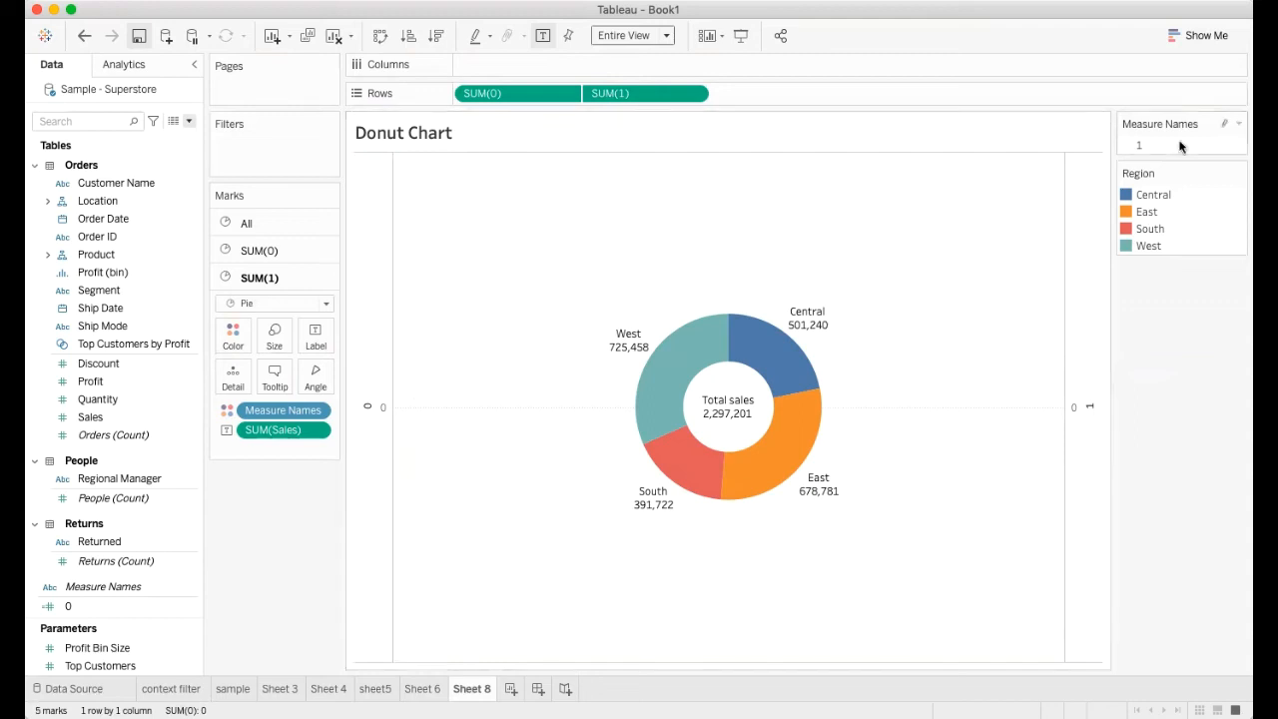
Hide the Region and Measure Names legend cards
click(1237, 174)
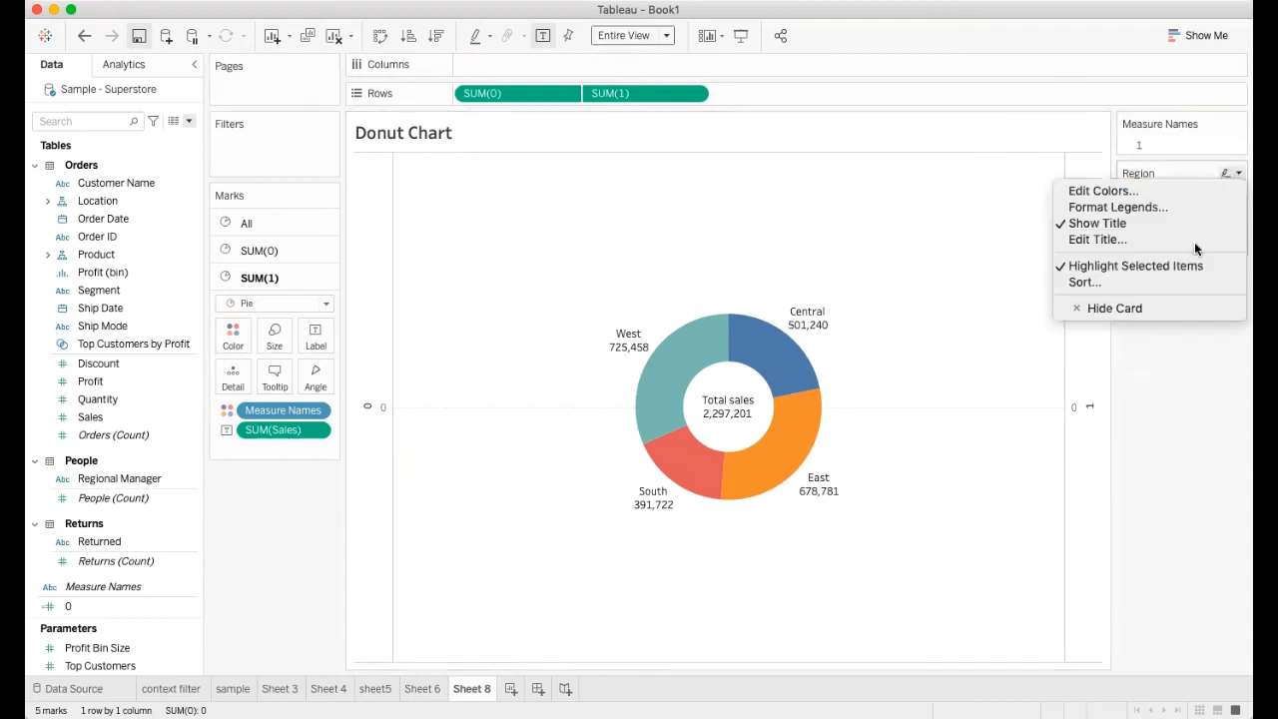
click(1132, 308)
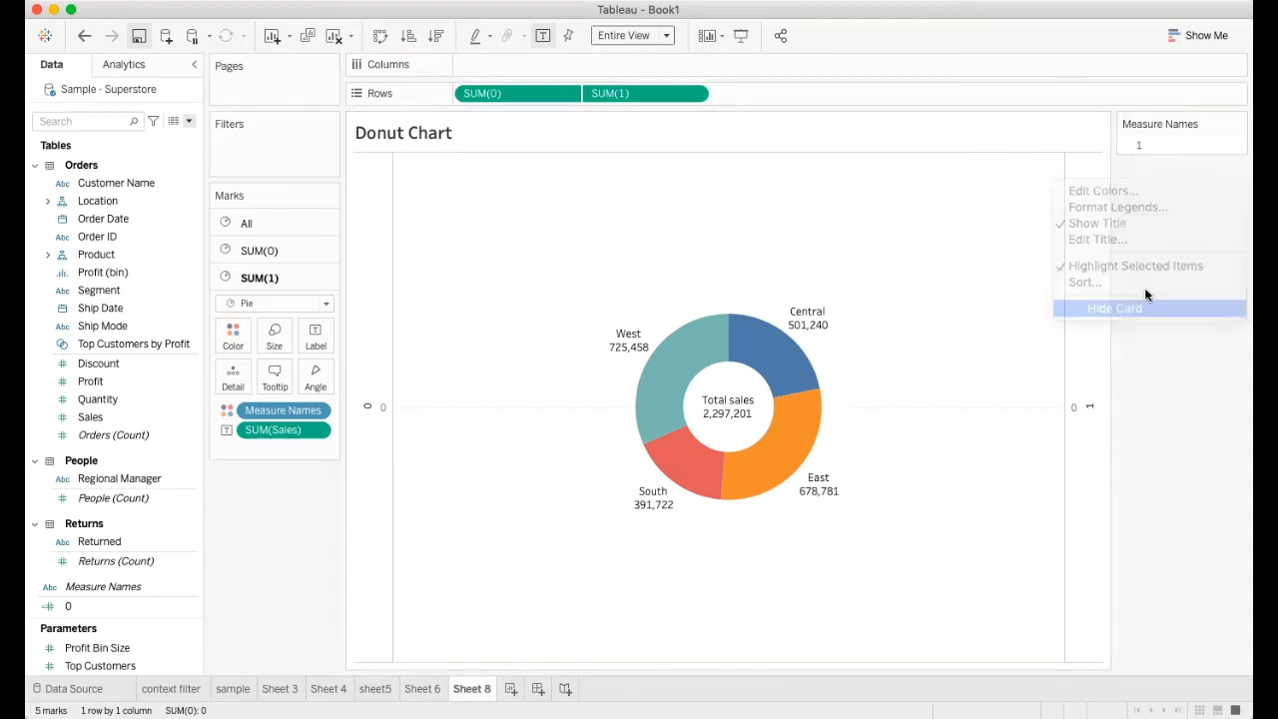
click(1239, 126)
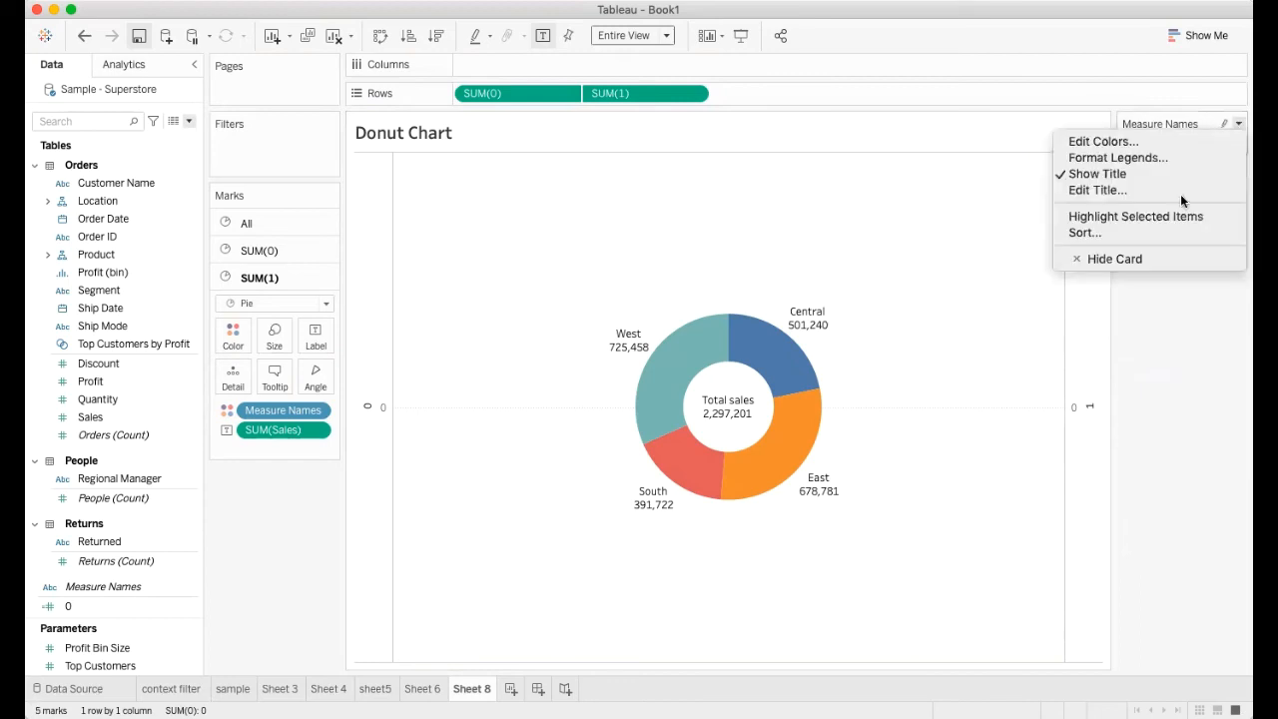
click(1128, 258)
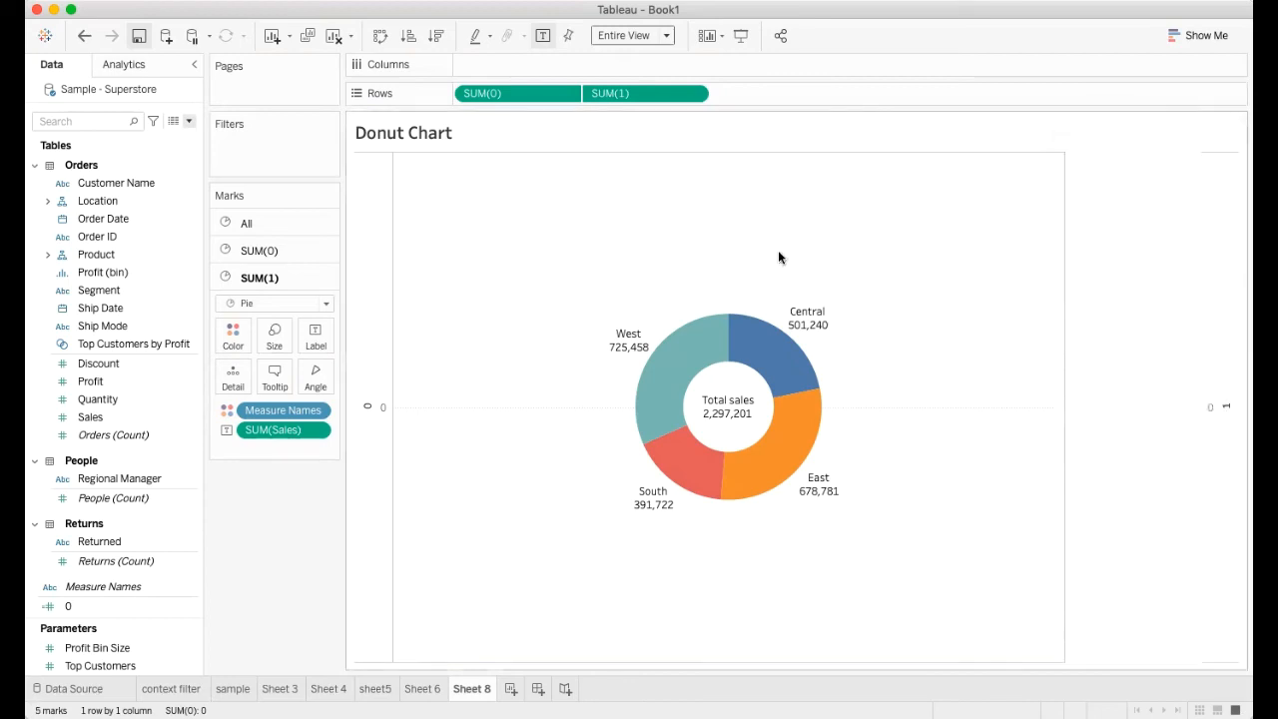
Hide the axis headers of the donut chart and set the sheet's zero lines to None
right_click(370, 339)
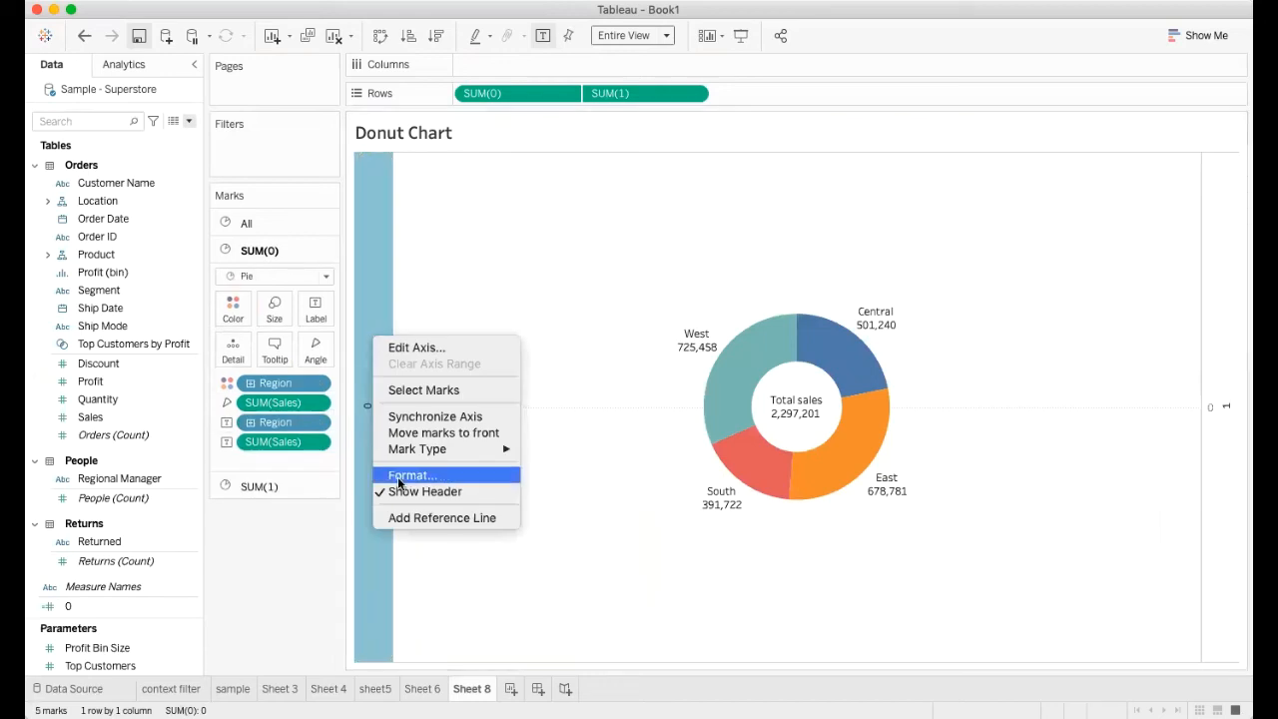
click(410, 491)
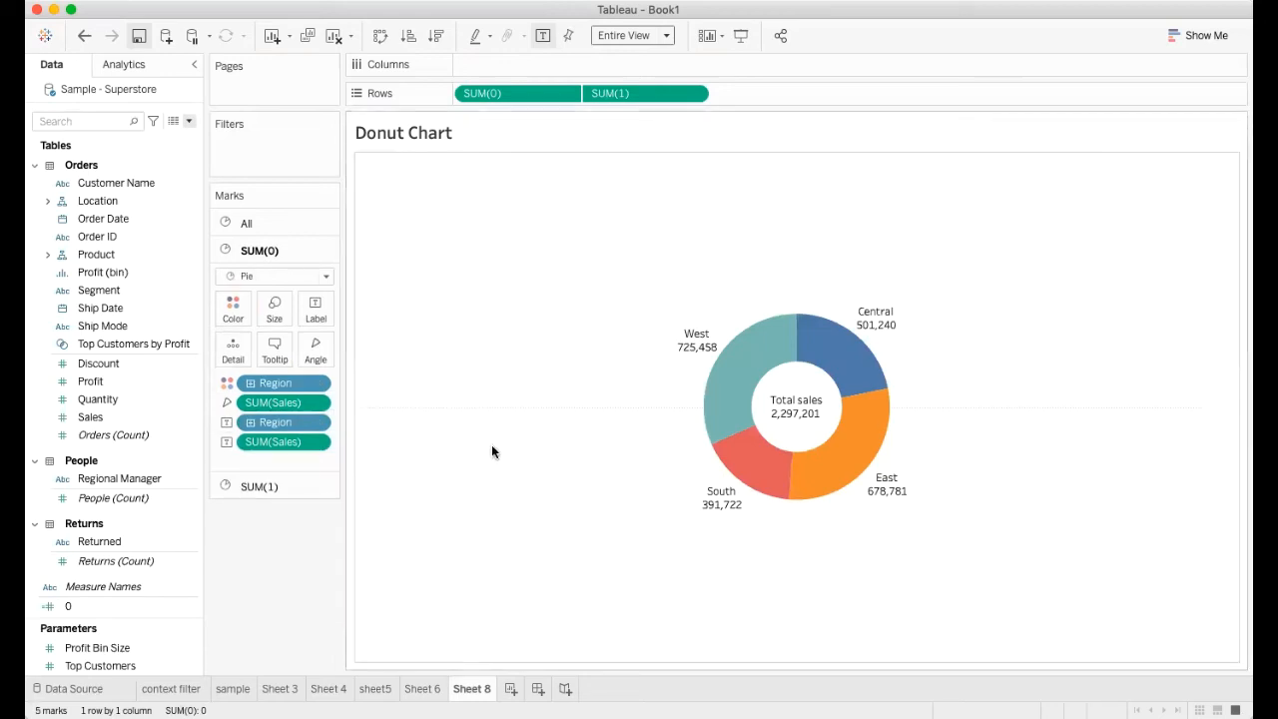
right_click(536, 410)
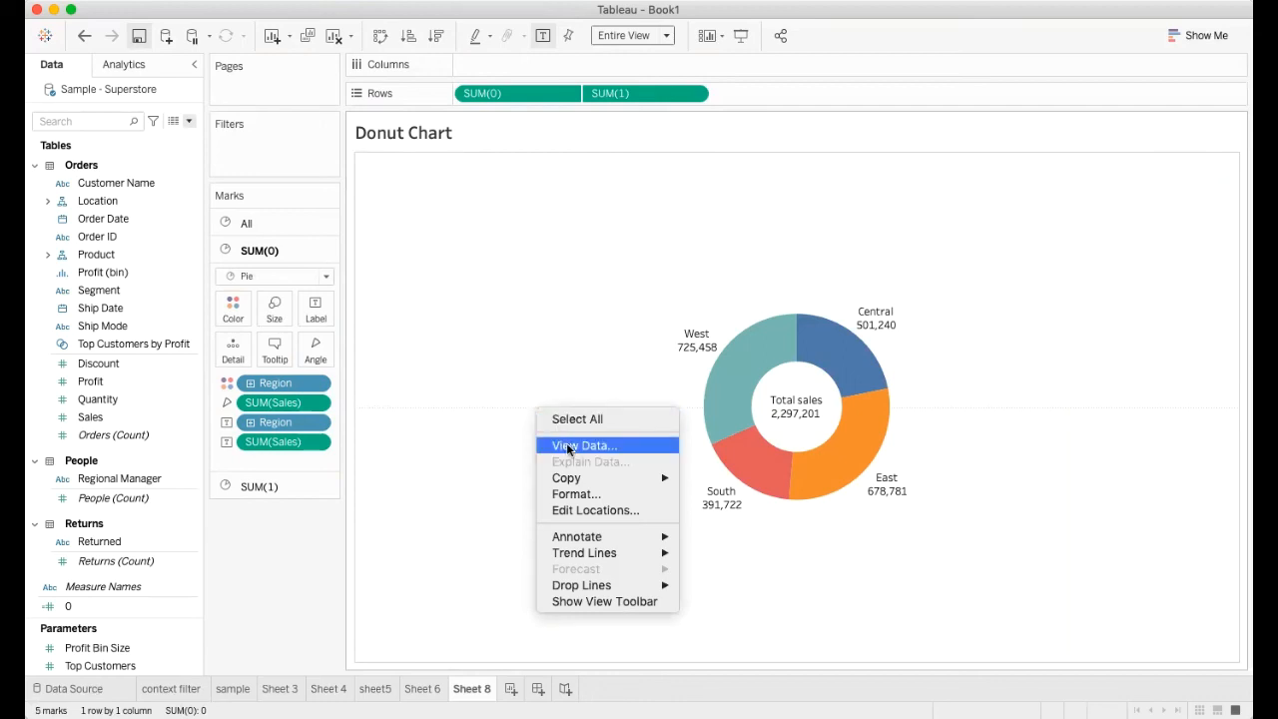
click(571, 495)
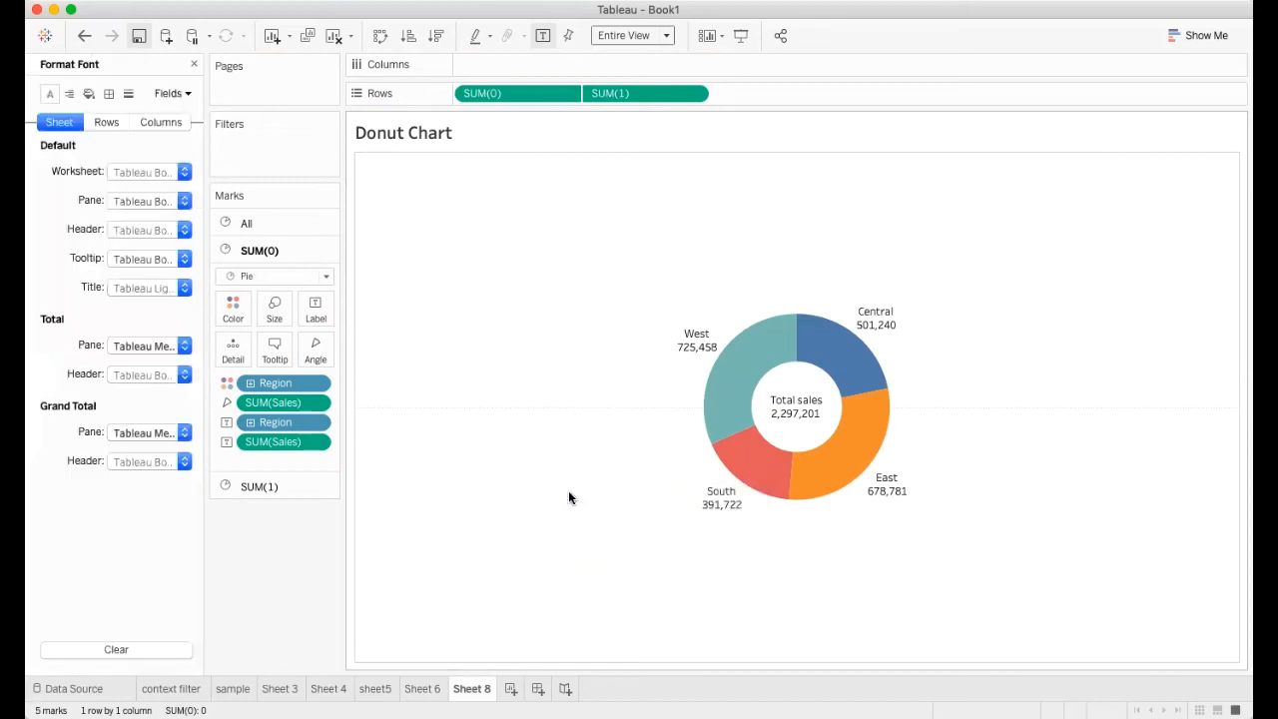
click(128, 94)
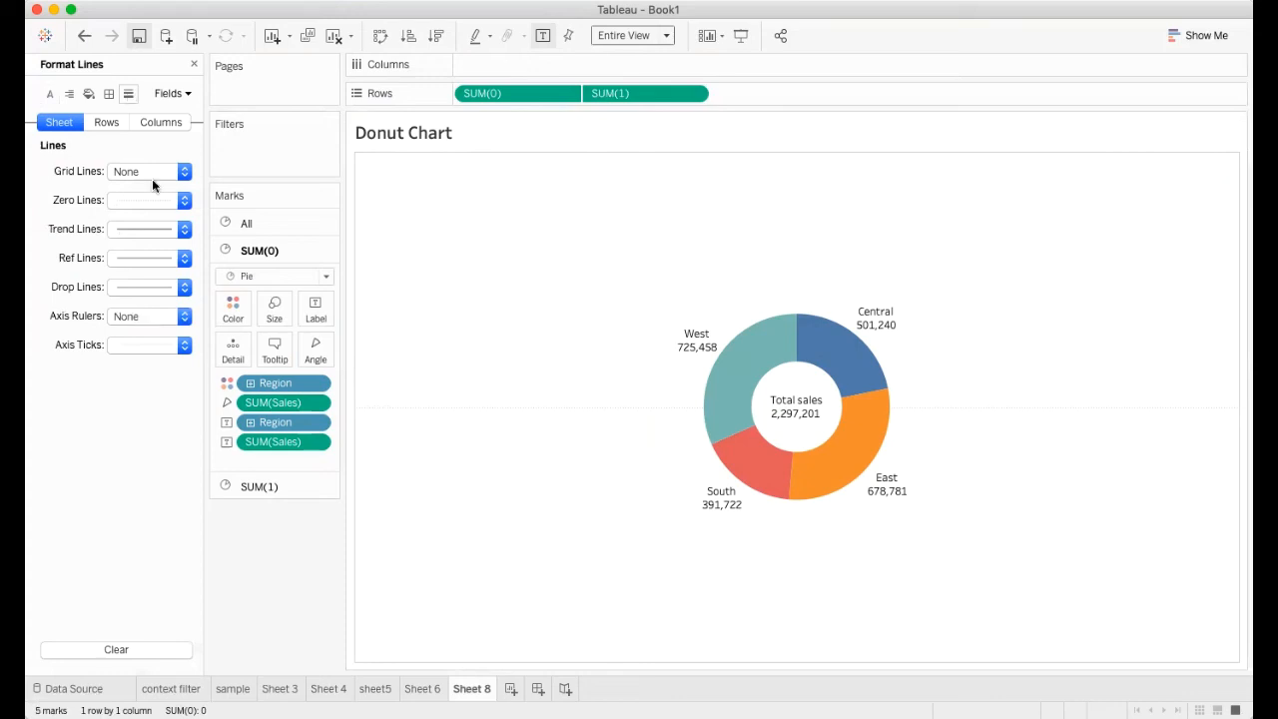
click(184, 200)
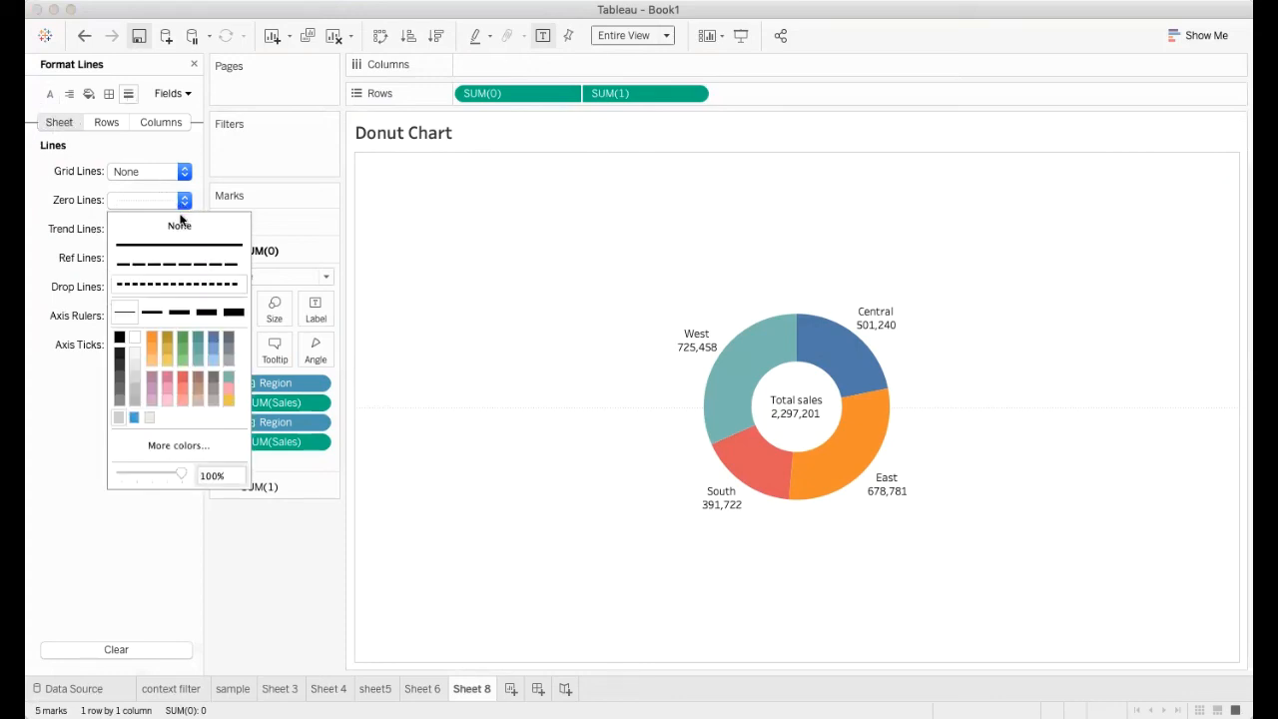
click(178, 225)
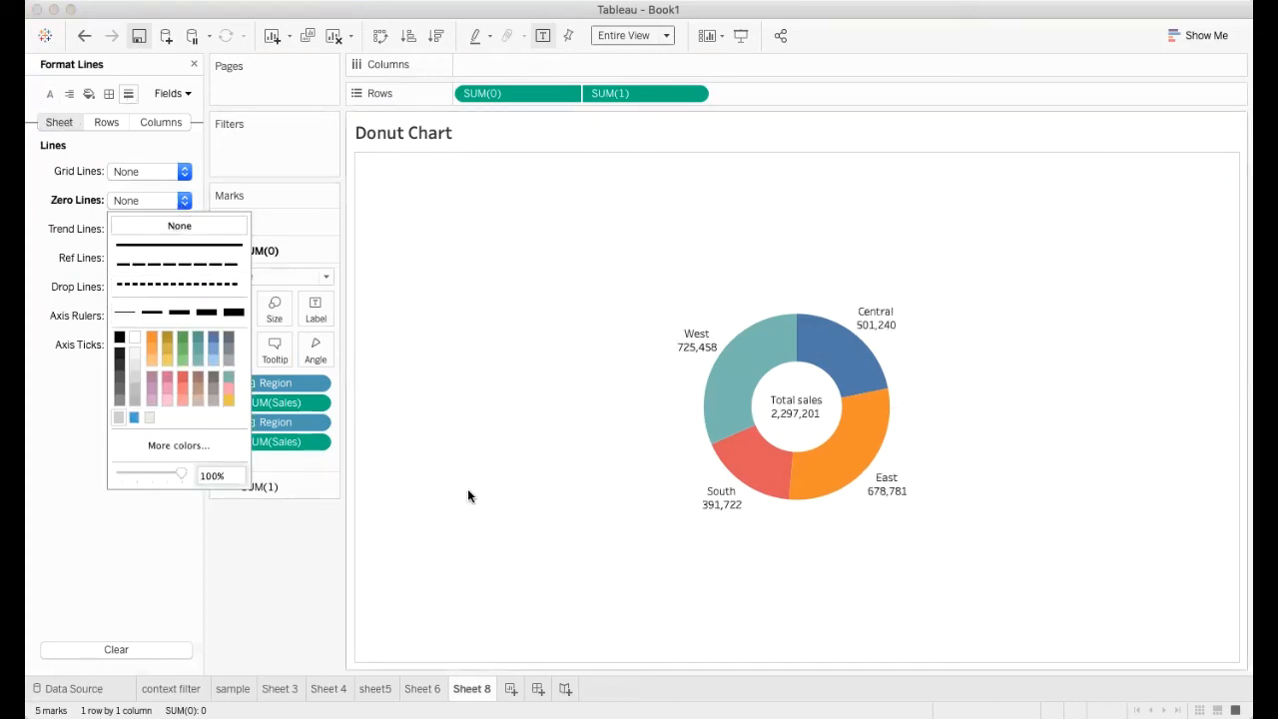
click(381, 531)
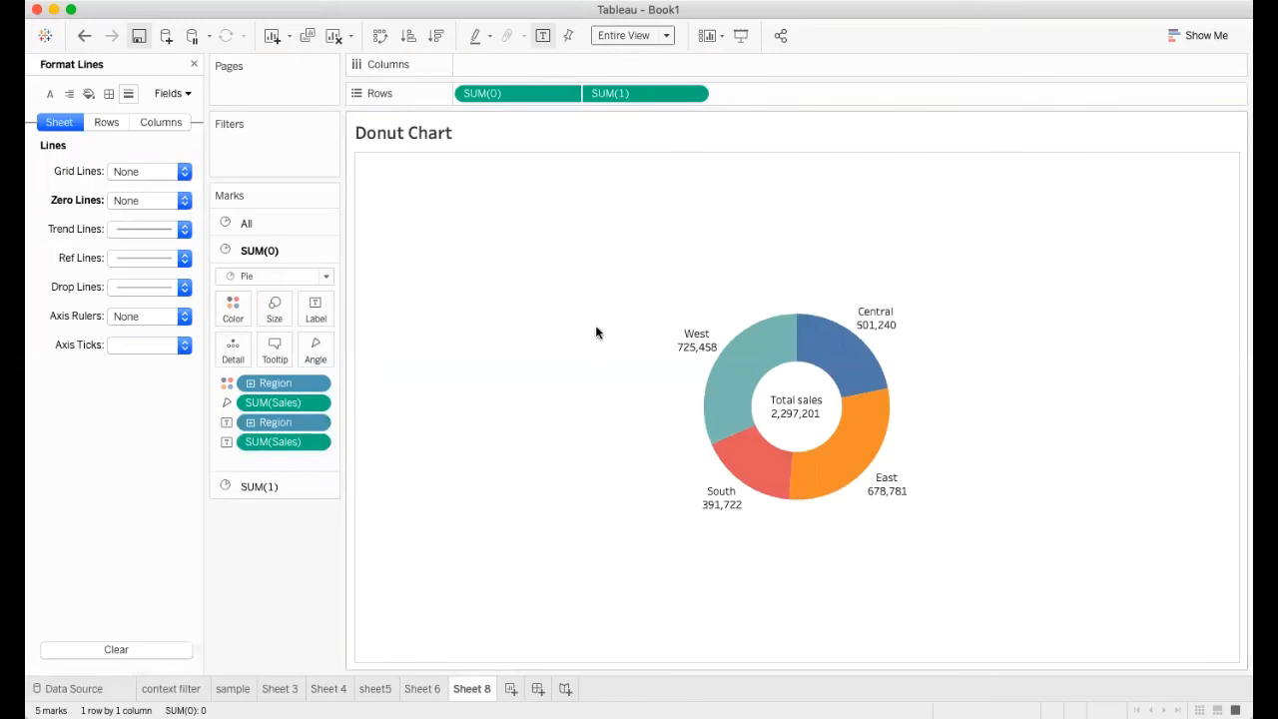
click(194, 66)
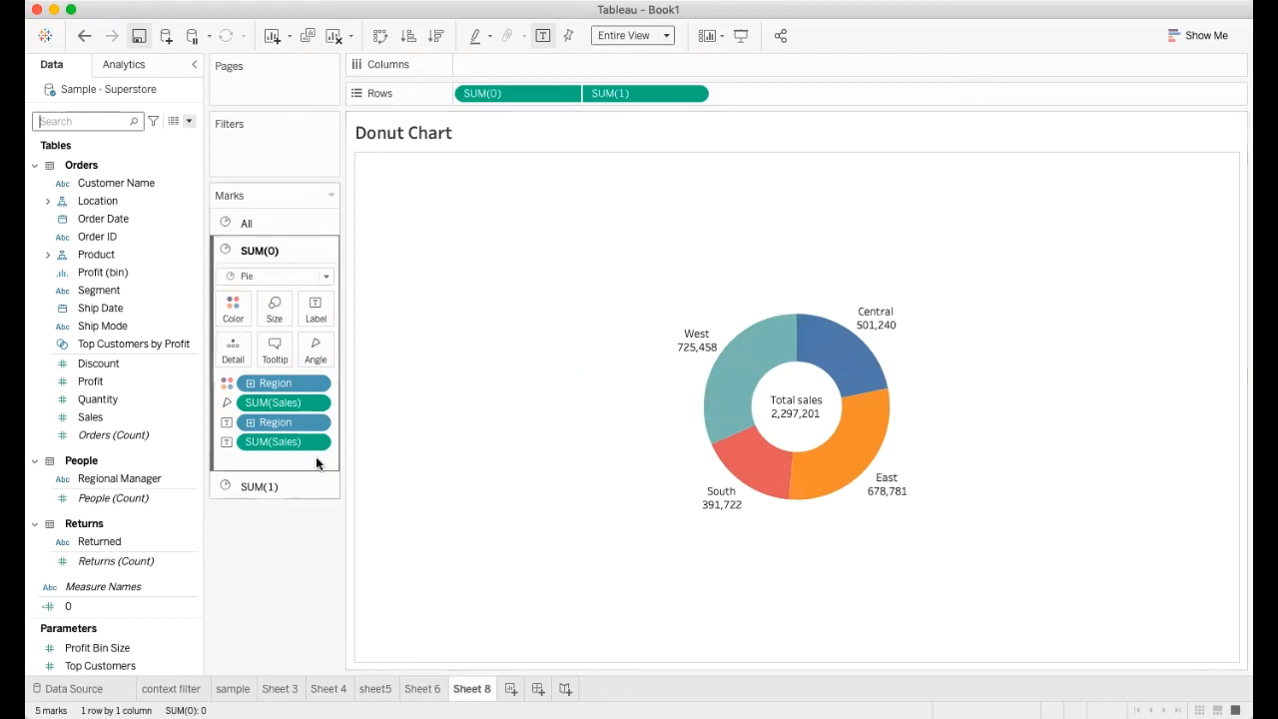
Apply the Percent of Total quick table calculation to the sales label of the SUM(1) pie
click(258, 486)
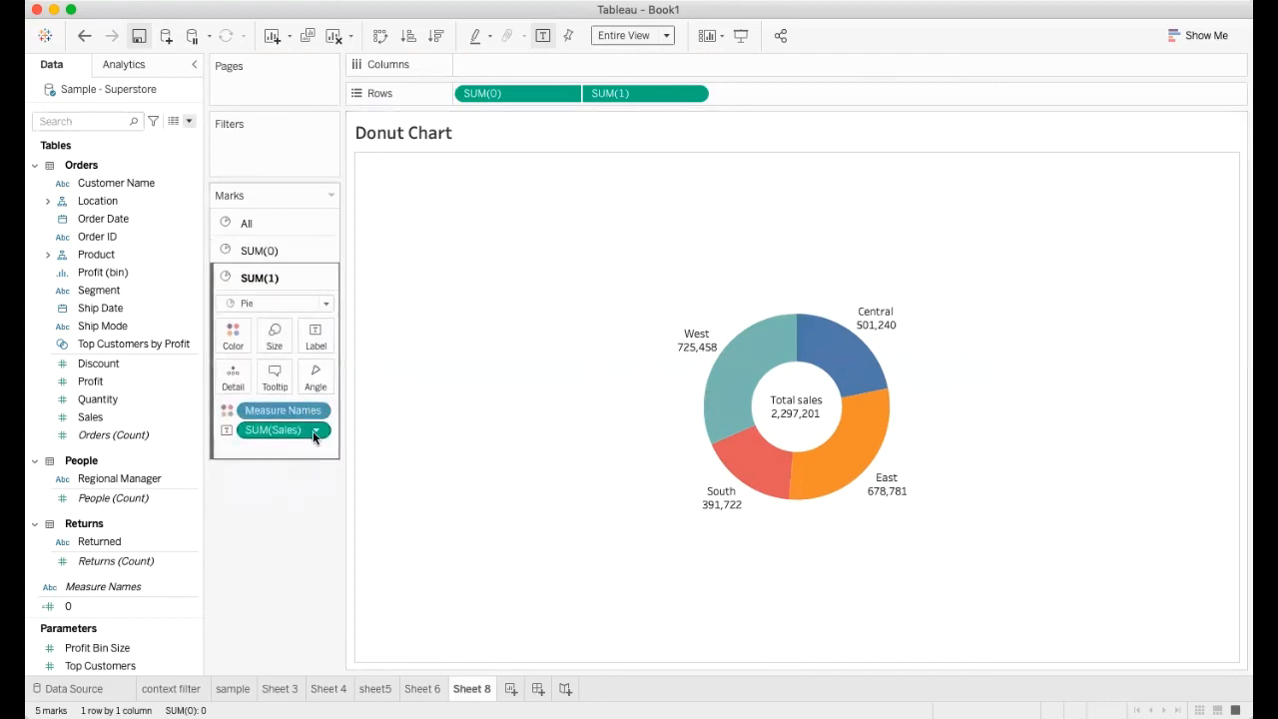
click(316, 430)
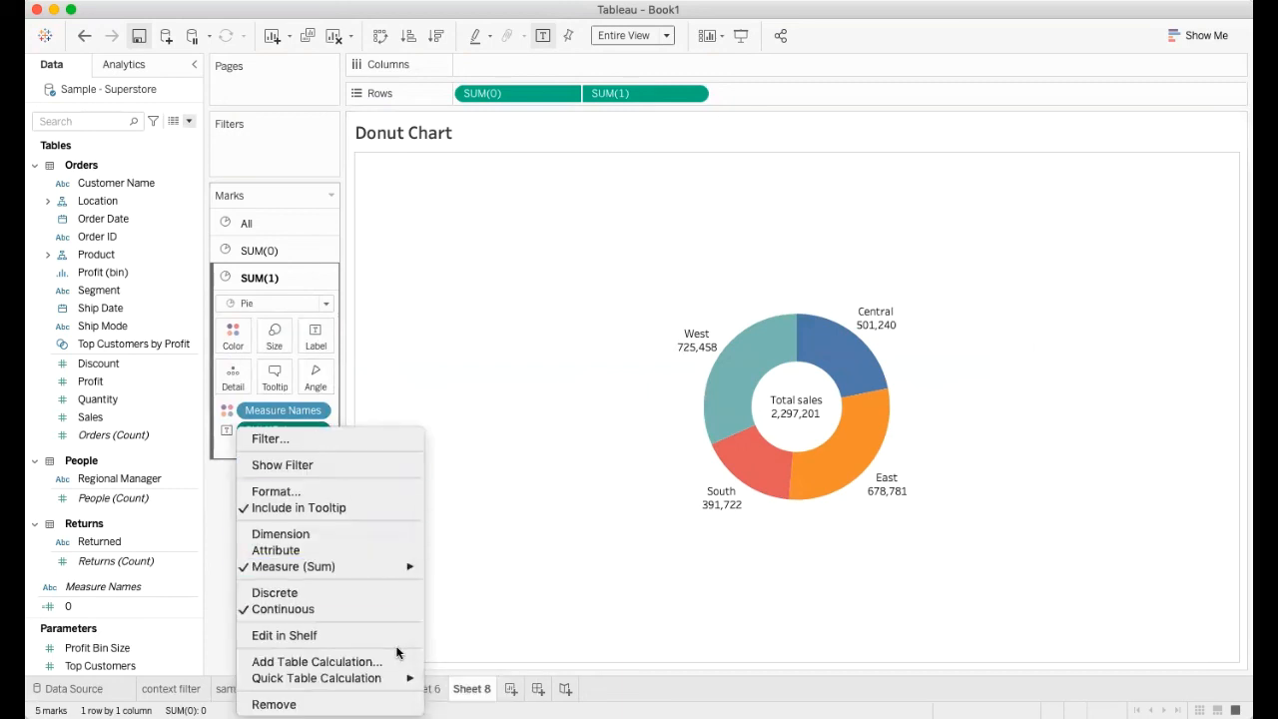
mouse_move(365, 678)
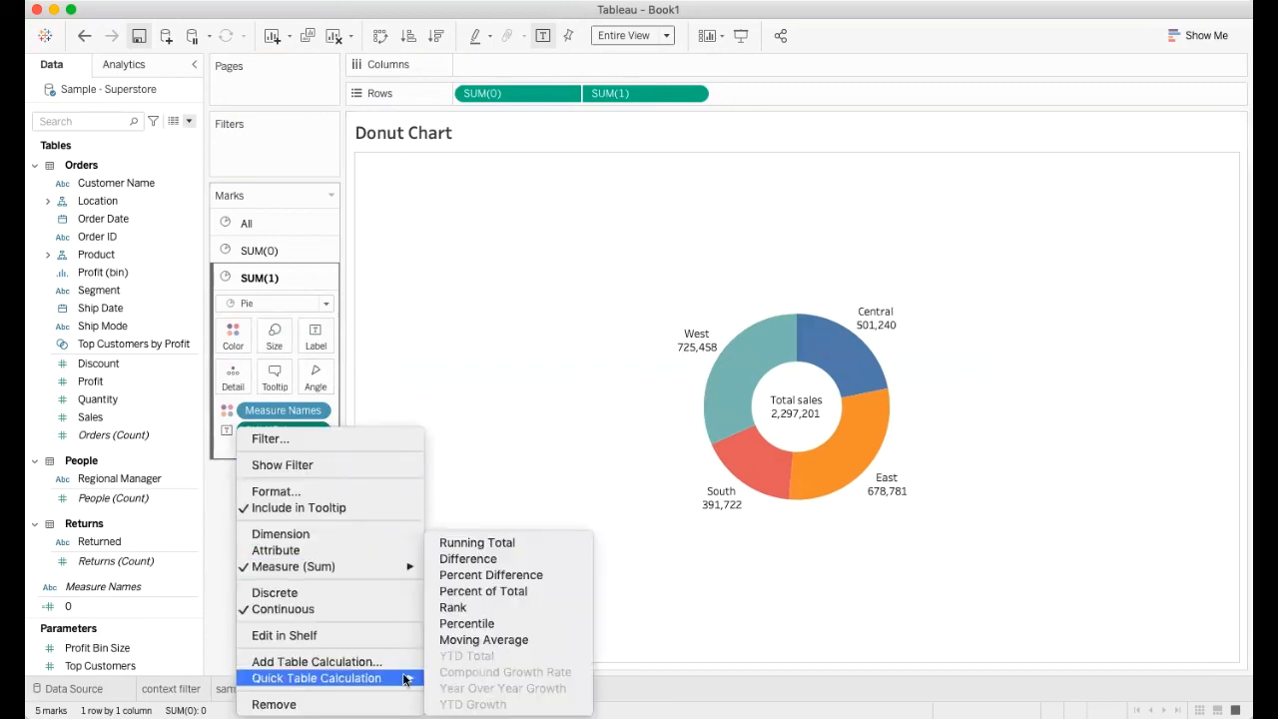
click(462, 592)
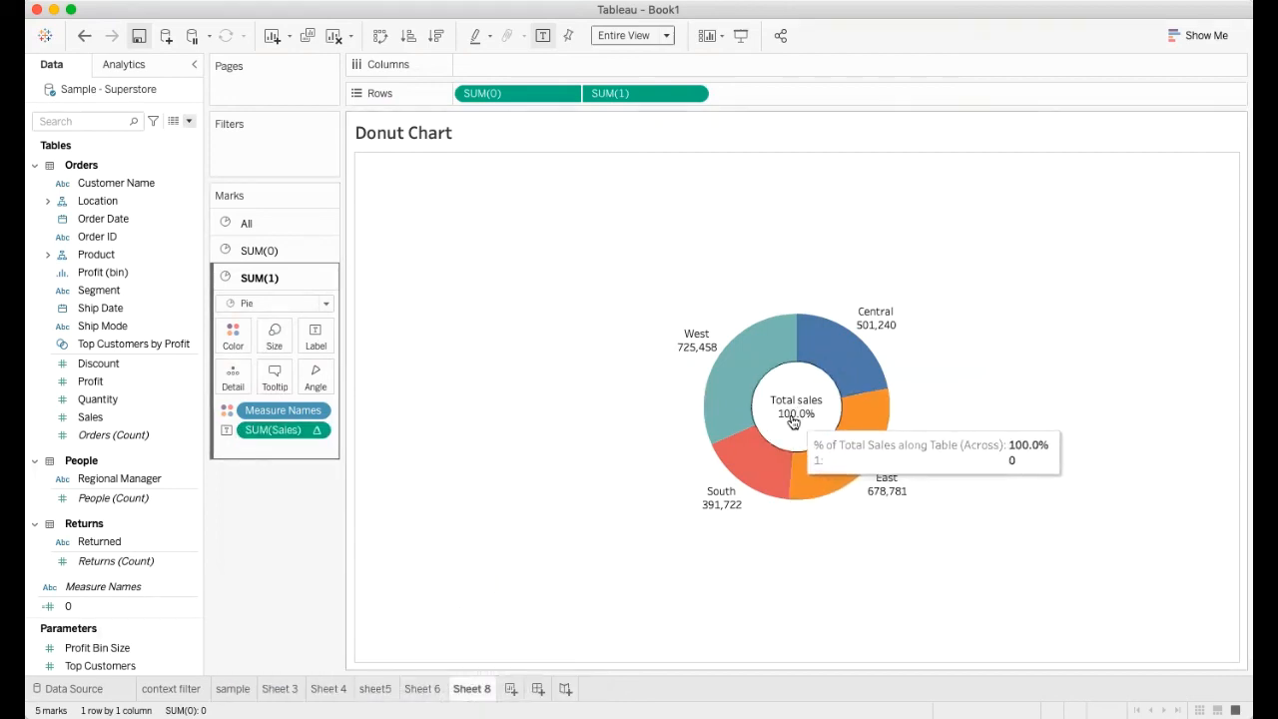
Apply the Percent of Total quick table calculation to the sales label of the SUM(0) pie
click(257, 250)
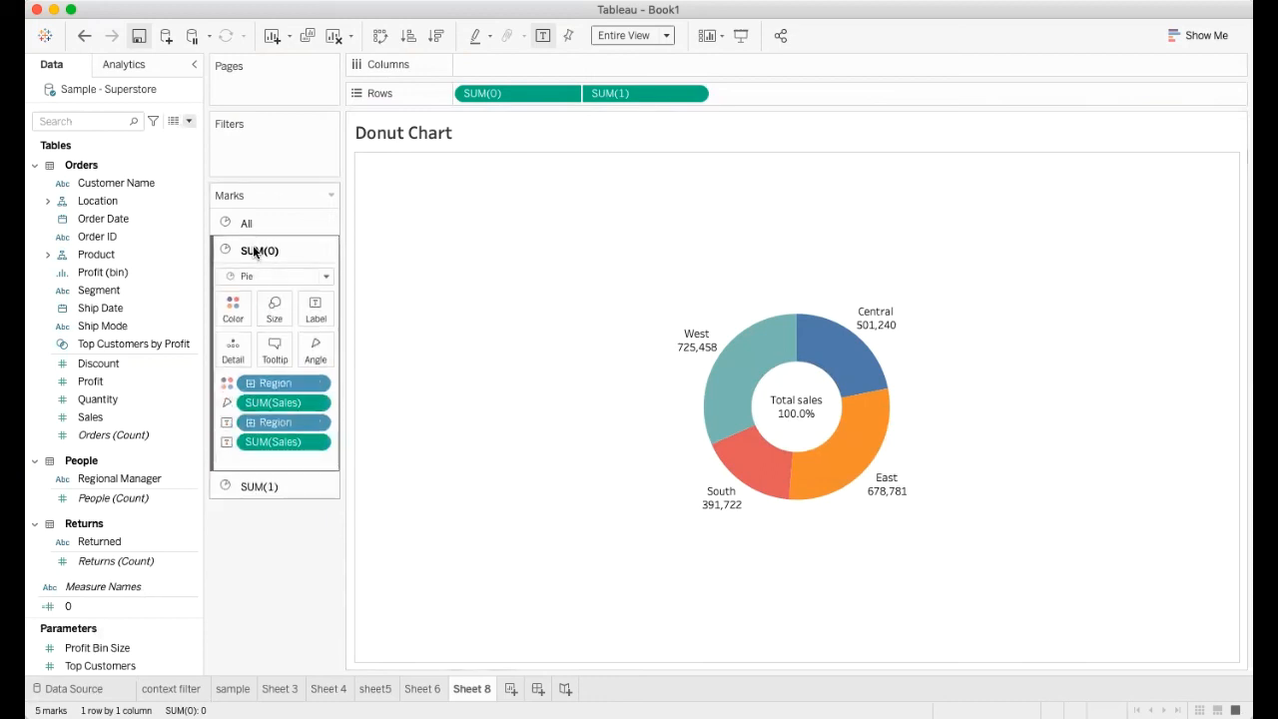
click(315, 443)
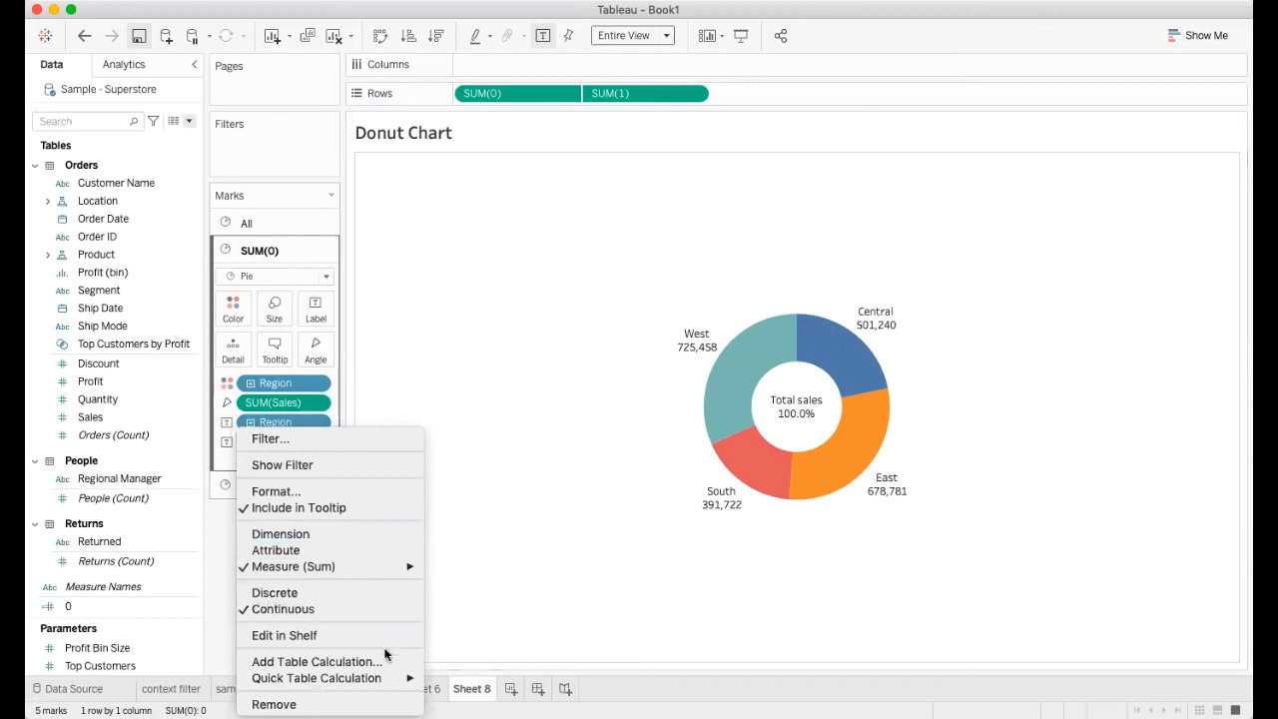
mouse_move(388, 678)
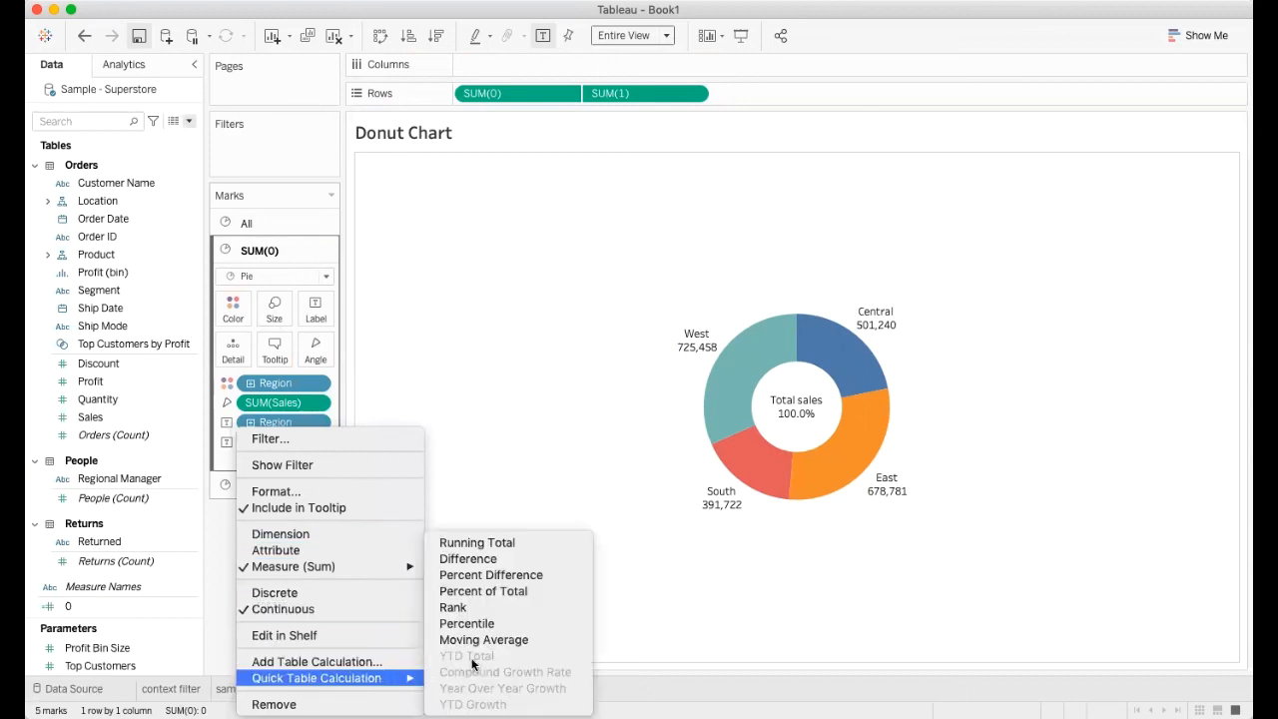
click(472, 592)
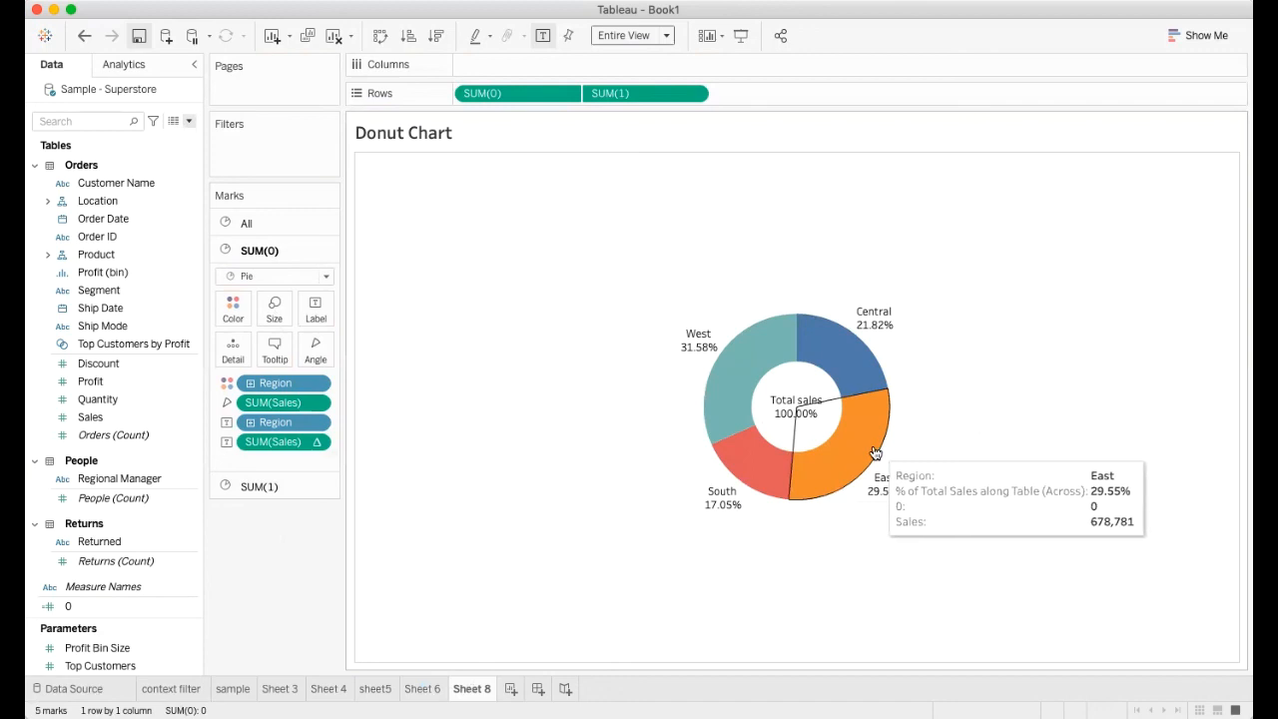
mouse_move(835, 330)
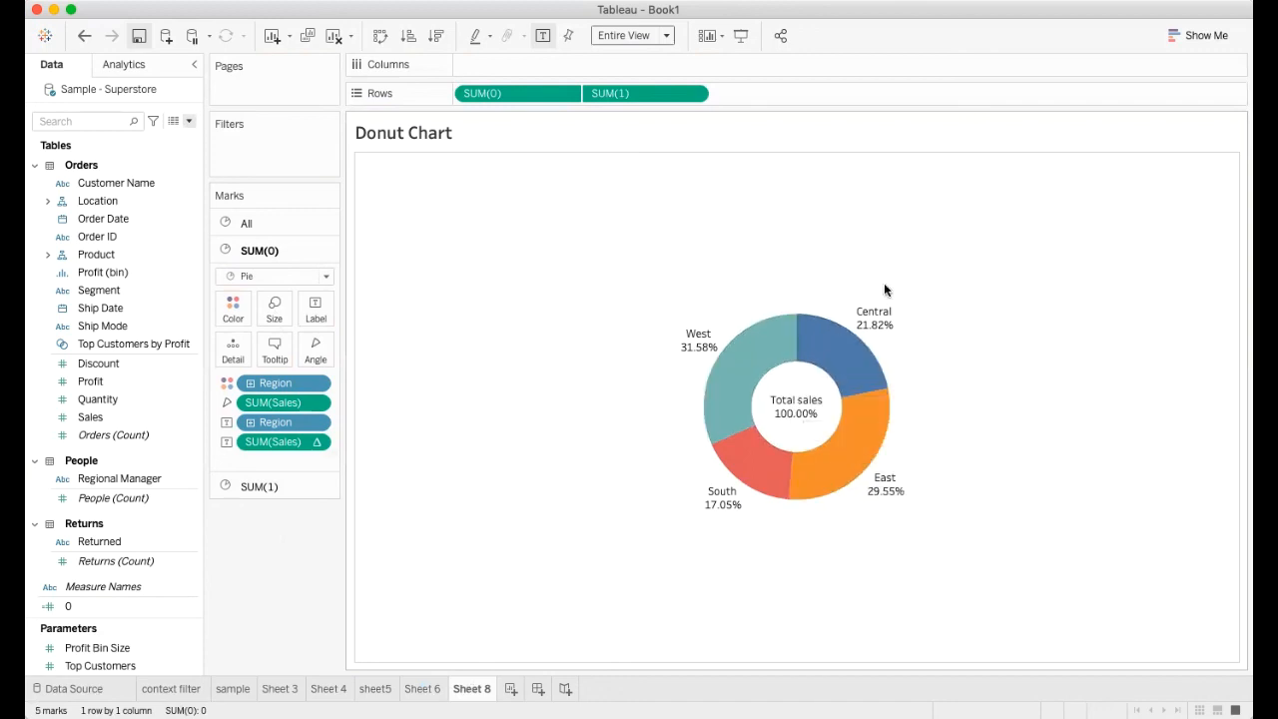